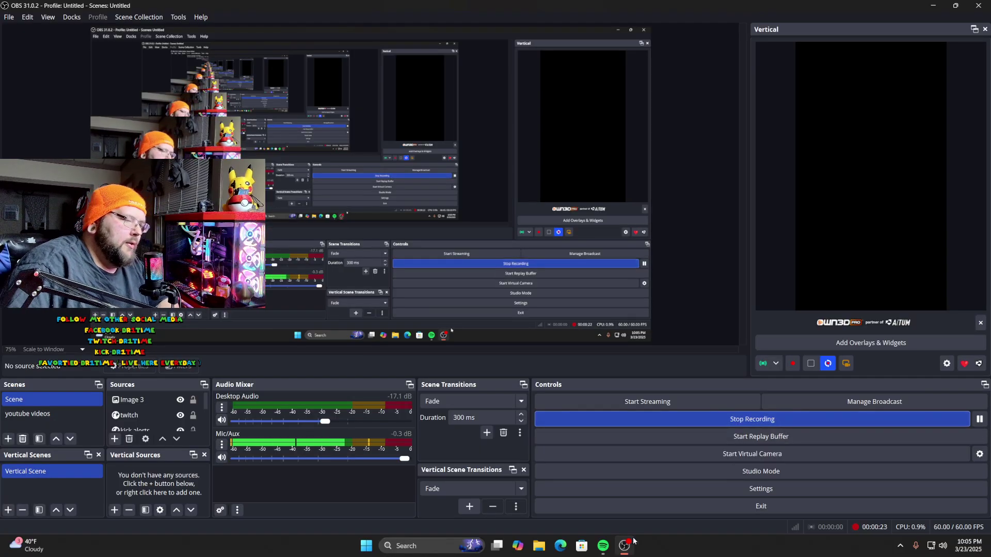
Step: Switch to Microsoft Edge and open google.com
mouse_move(624, 548)
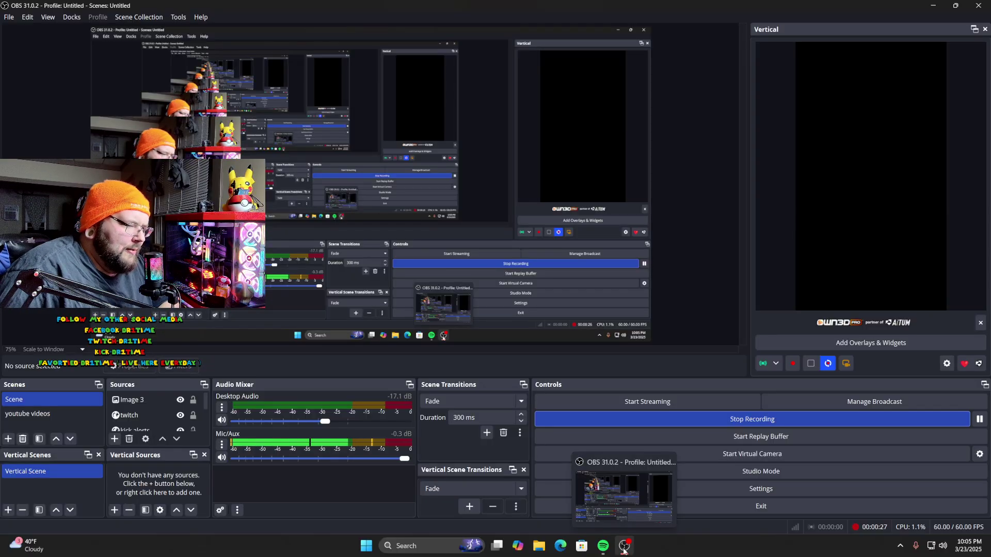
left_click(623, 547)
left_click(560, 545)
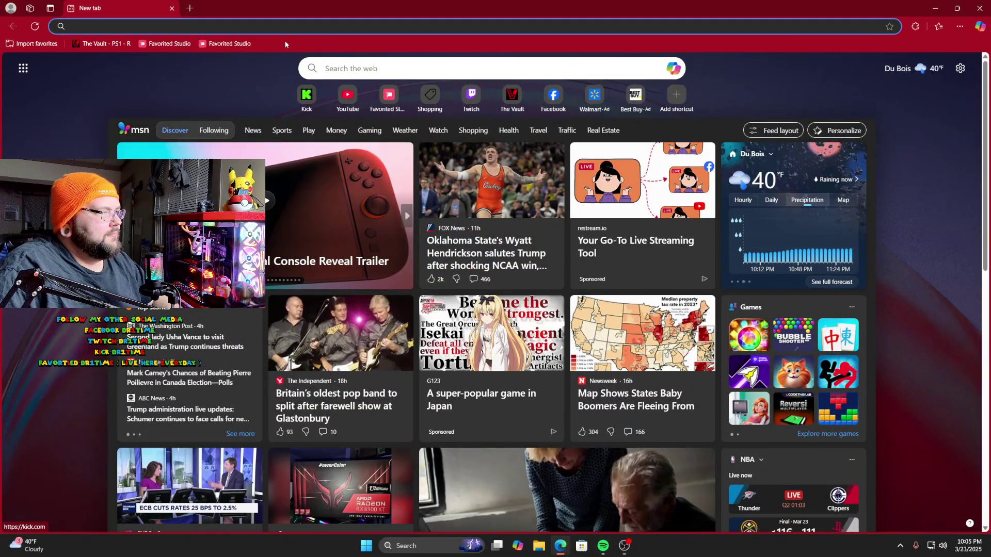
left_click(289, 27)
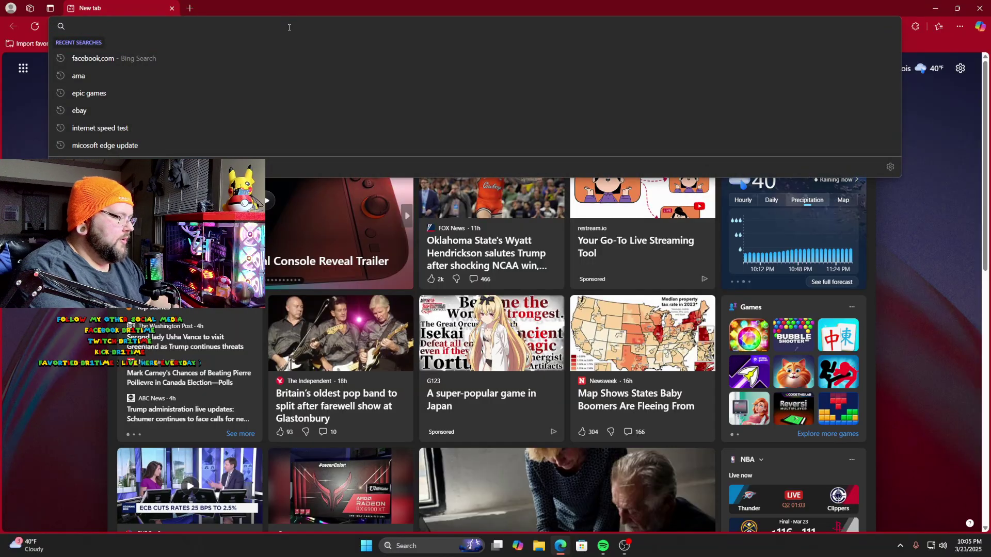
type("google.com")
key("Return")
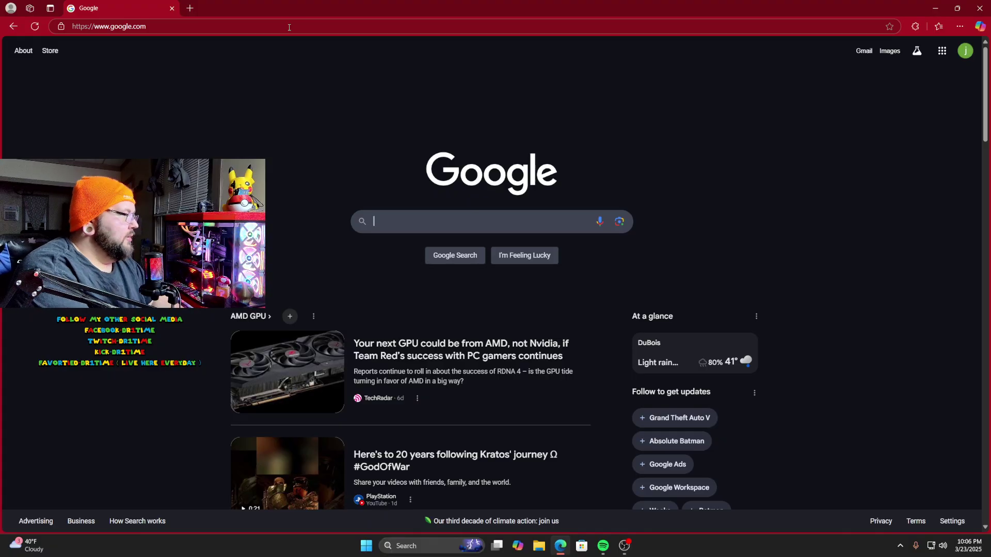
Step: Search Google for "obs vertical plugin"
type("obs")
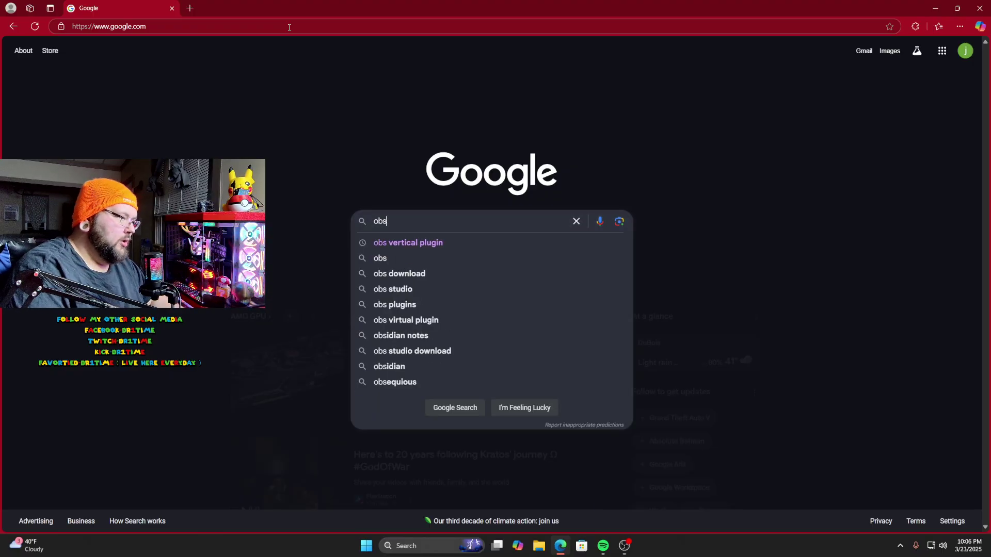
key("Down")
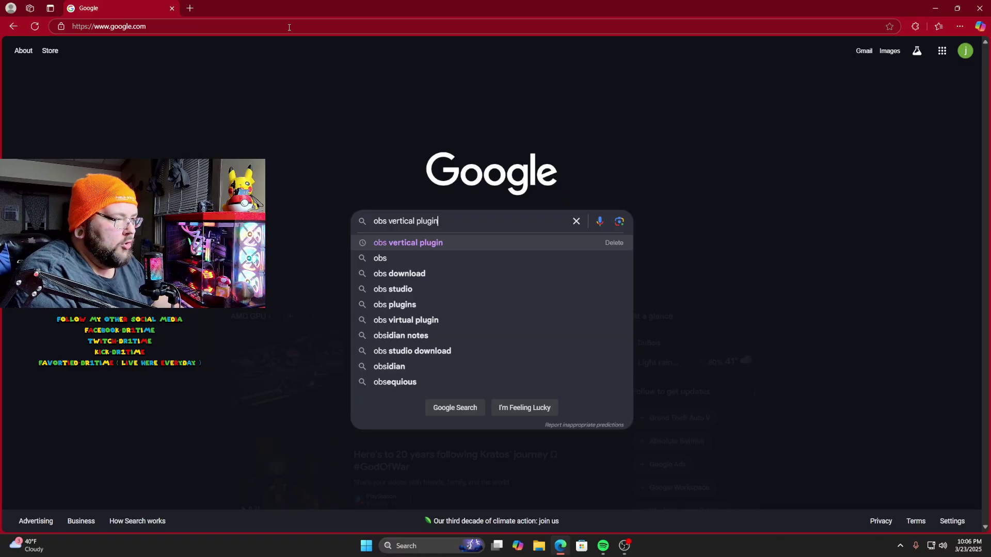
key("Return")
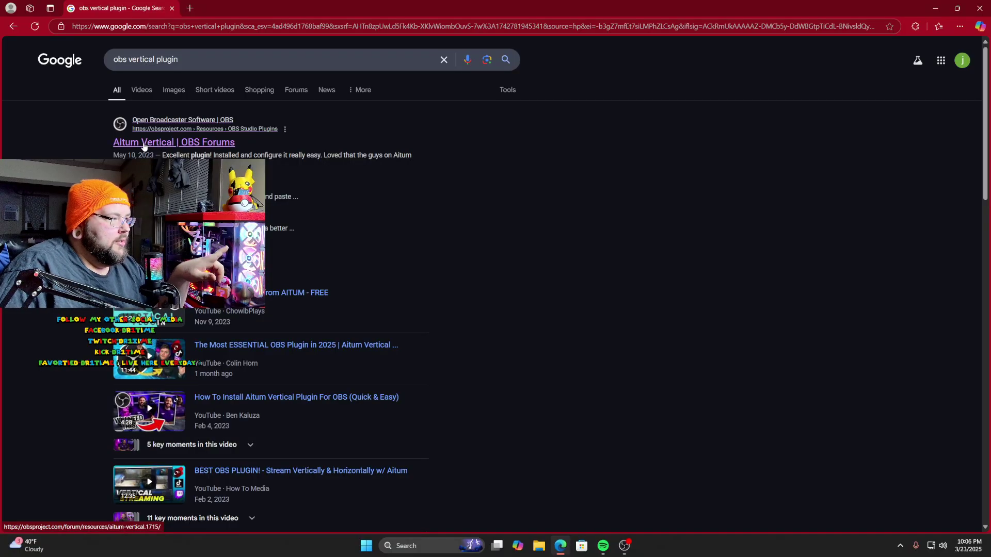
Step: Open the Aitum Vertical page on the OBS Forums from the results and go to the plugin download
left_click(143, 143)
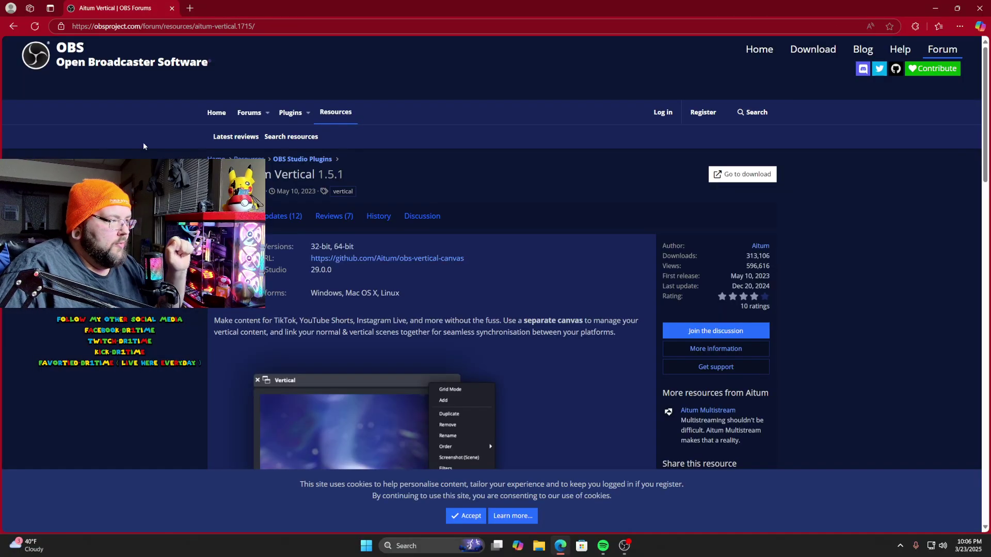
left_click(13, 27)
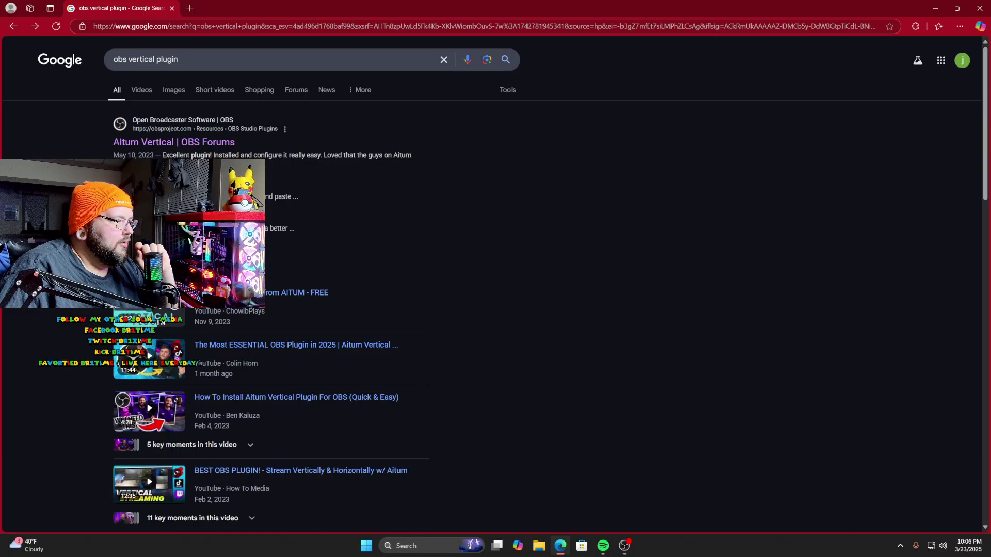
left_click(156, 140)
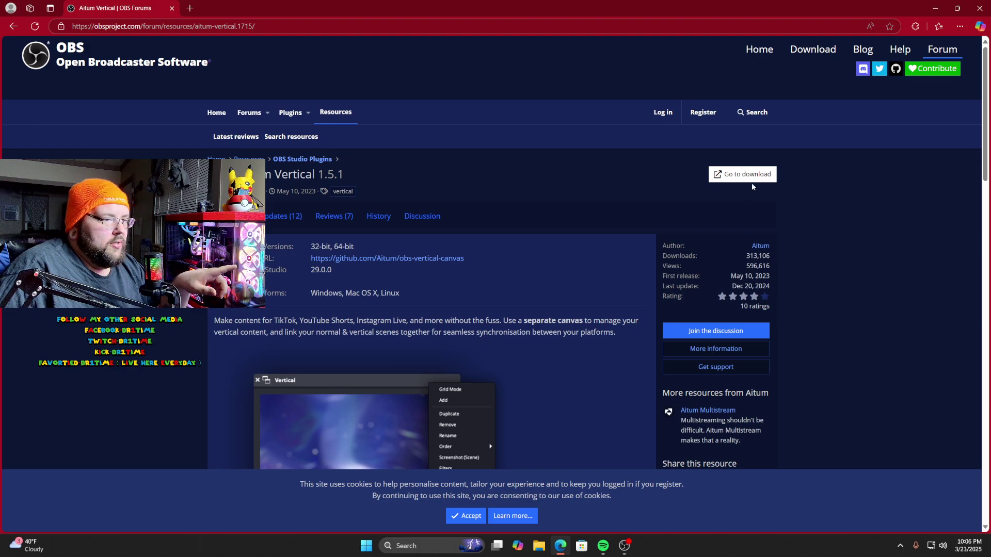
left_click(723, 173)
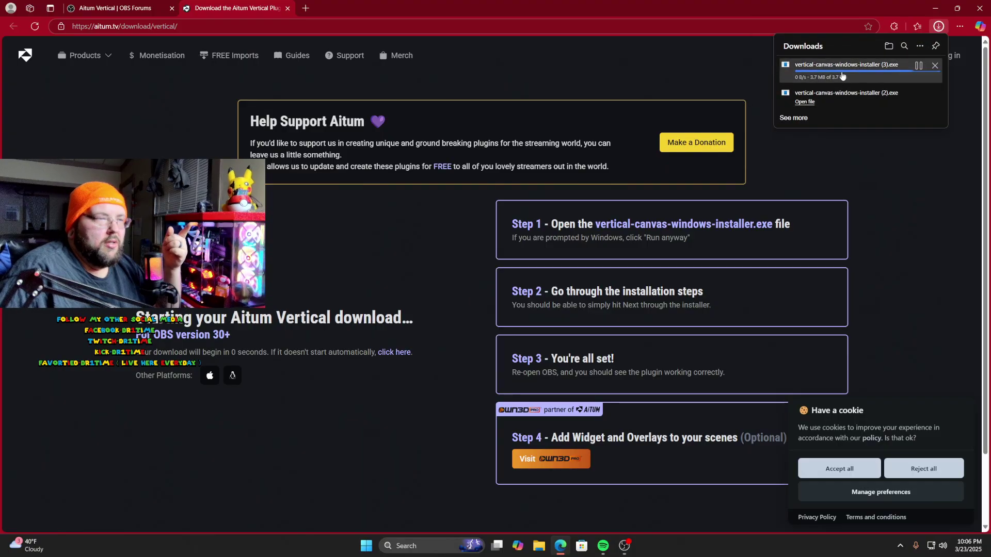
Step: Run the downloaded vertical-canvas installer up to the Ready to Install page and exit the setup without installing
left_click(805, 74)
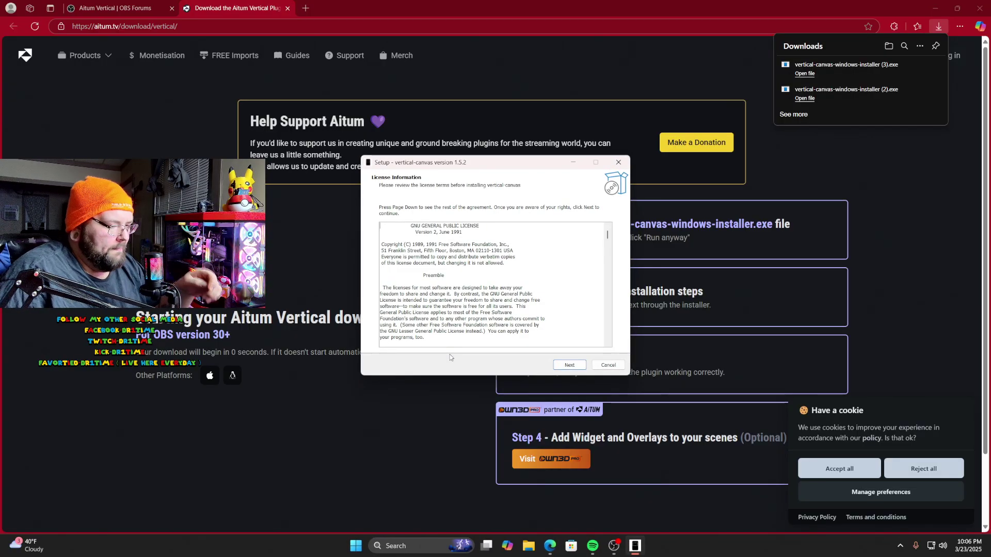
left_click(577, 366)
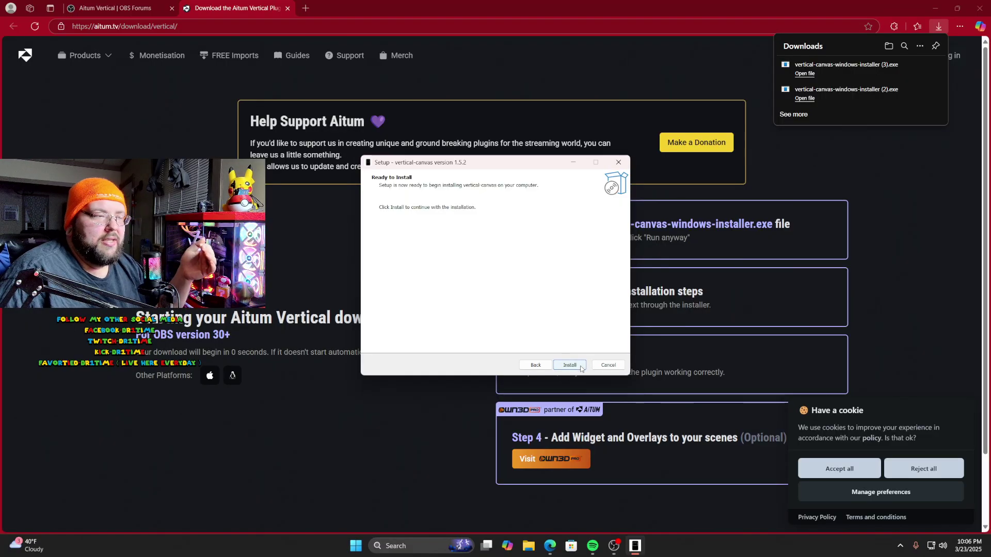
left_click(603, 365)
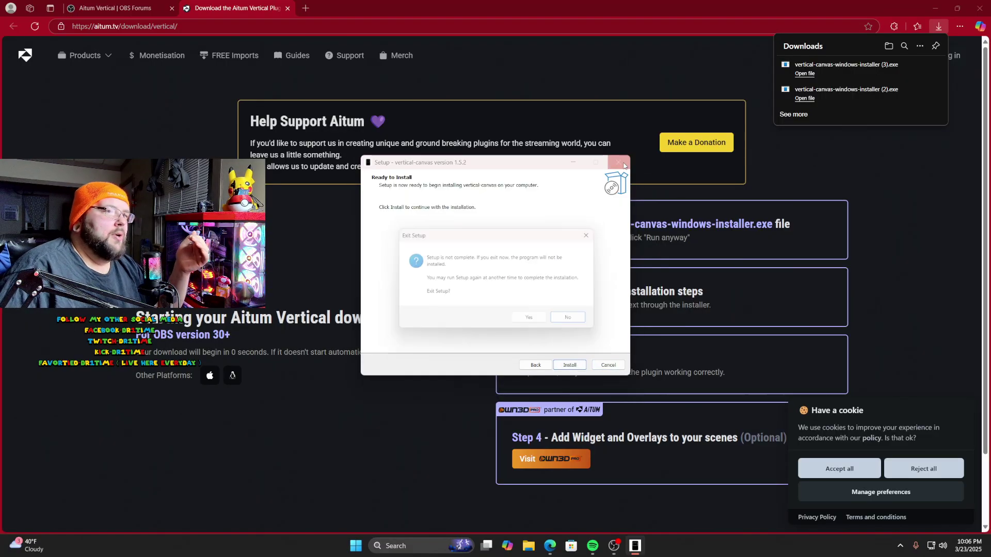
left_click(522, 320)
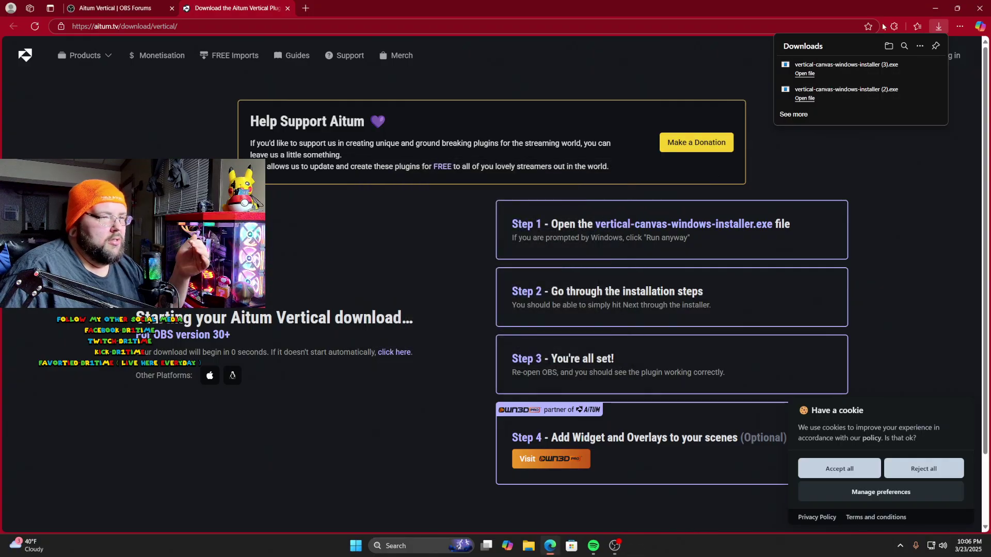
Step: Close the browser, switch back to OBS and add a new Display Capture source to the Vertical Scene
left_click(980, 7)
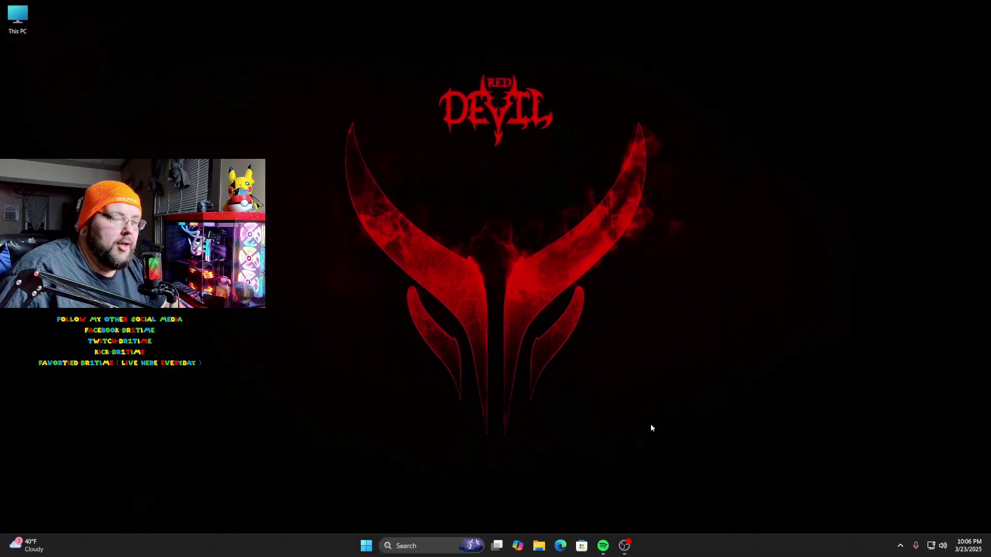
left_click(624, 545)
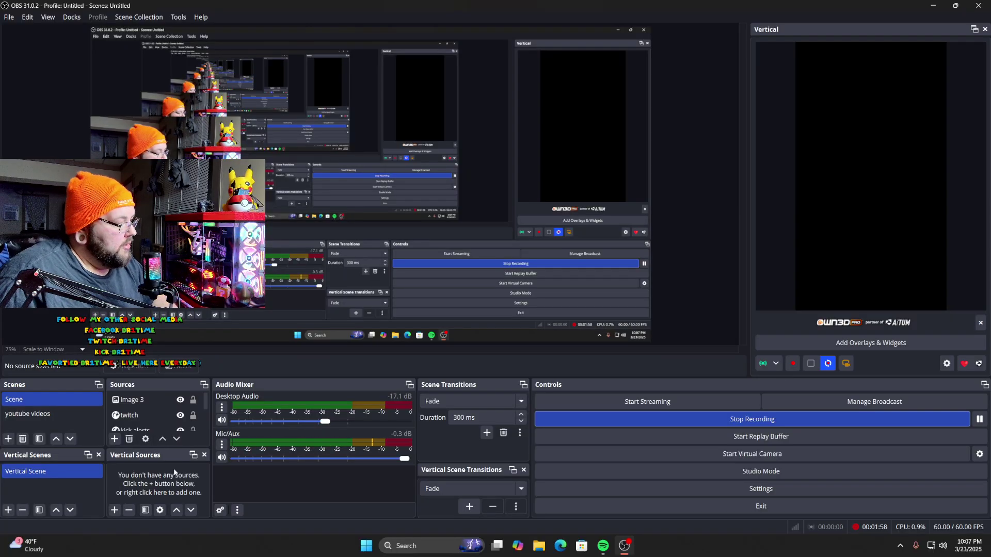
left_click(115, 510)
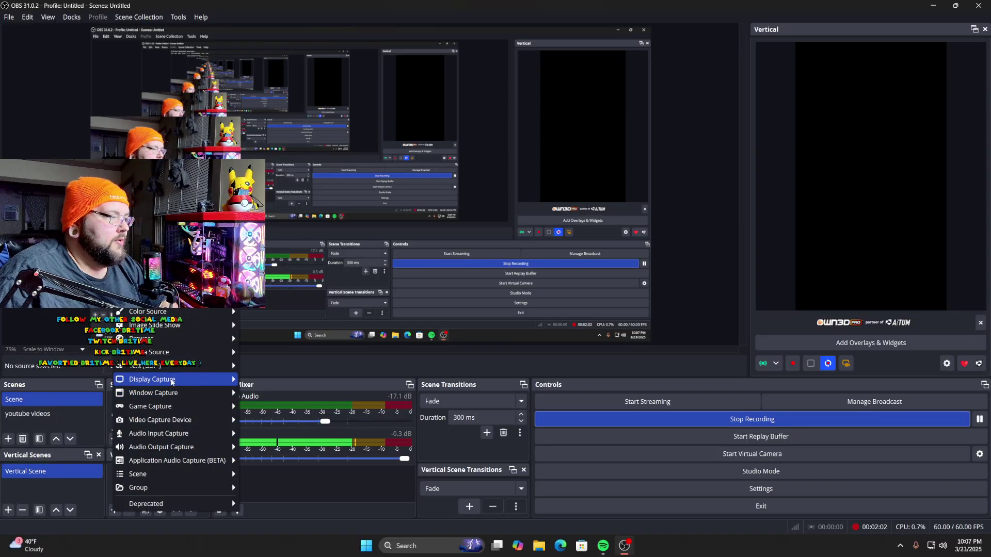
mouse_move(171, 381)
left_click(254, 381)
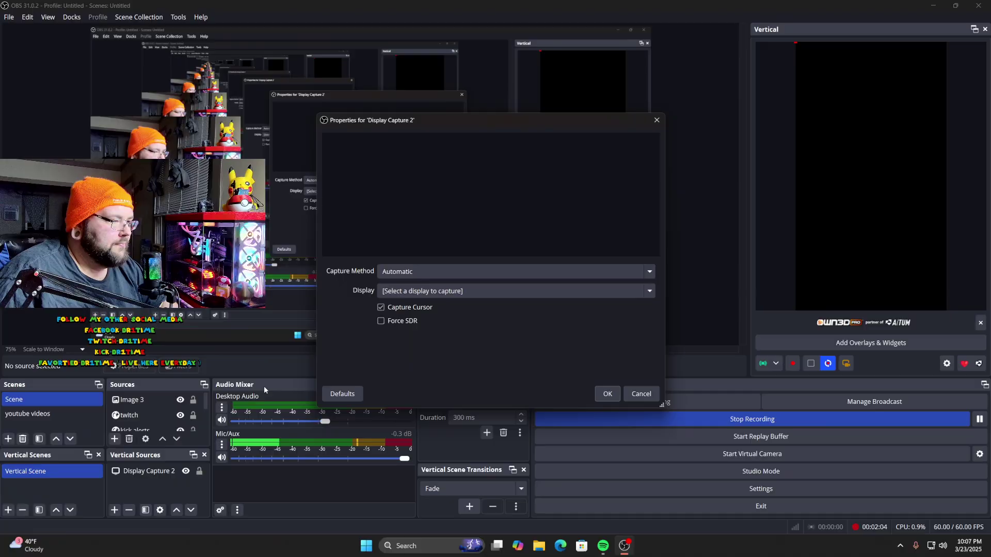
Step: Set the display capture to the Windows 10 (1903 and up) method and the GN32DR 2560x1440 primary monitor, and accept the properties
left_click(524, 272)
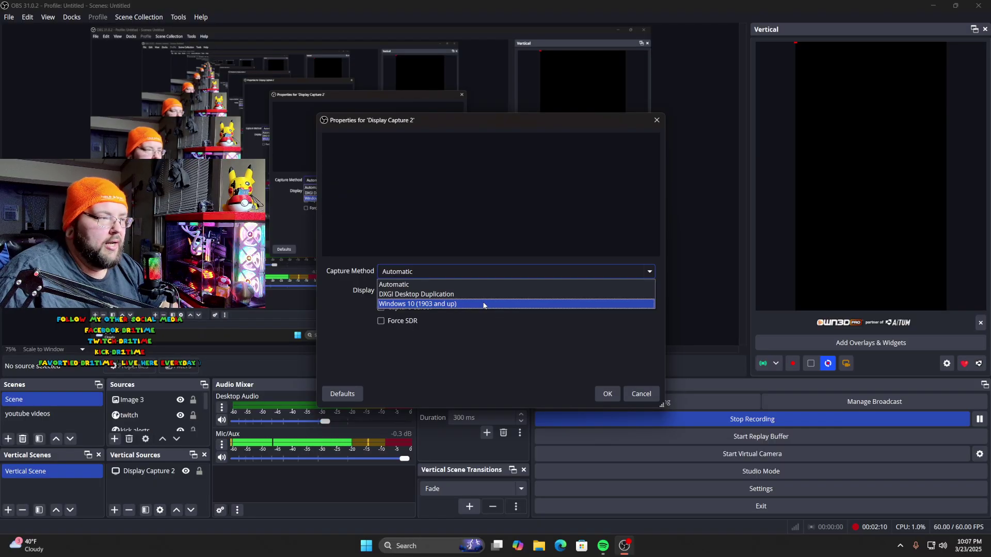
left_click(483, 304)
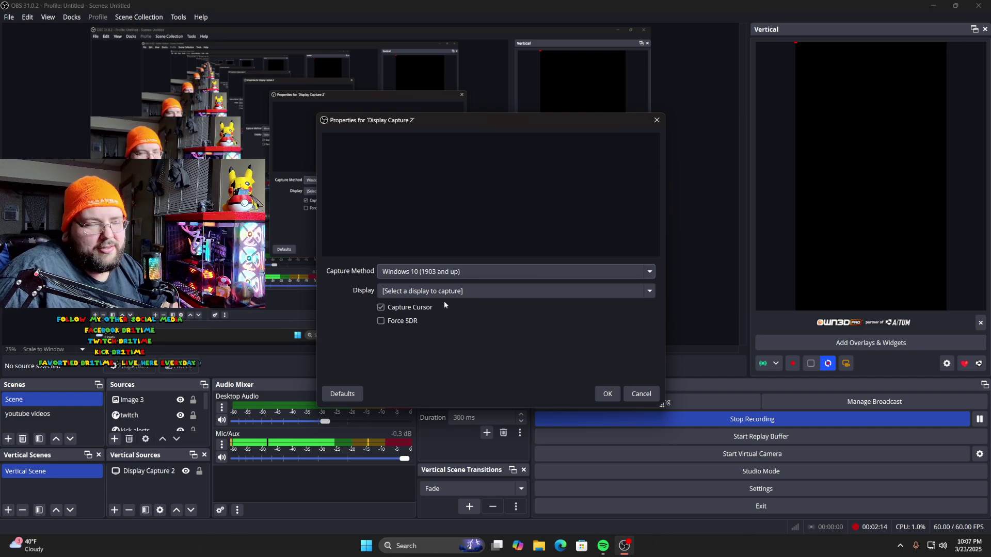
left_click(453, 293)
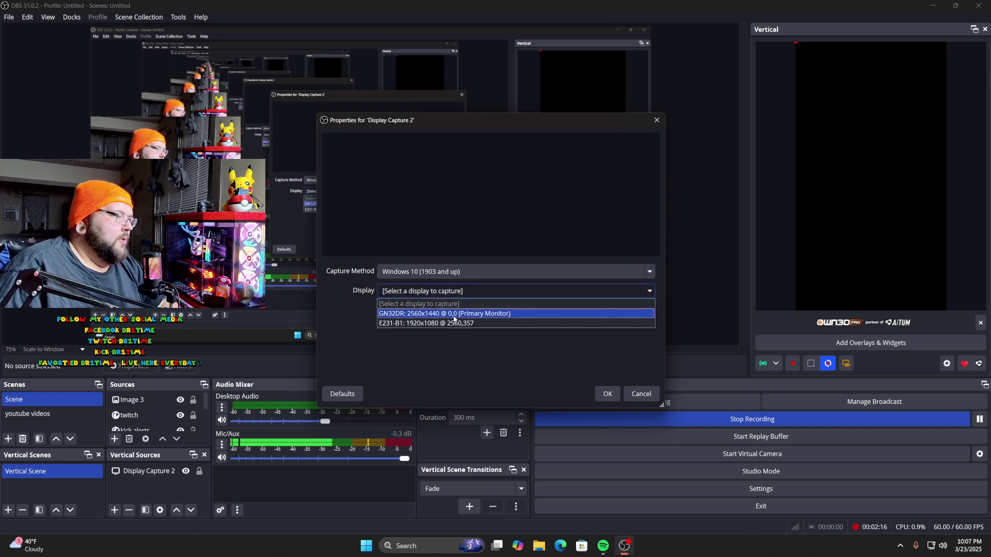
left_click(454, 314)
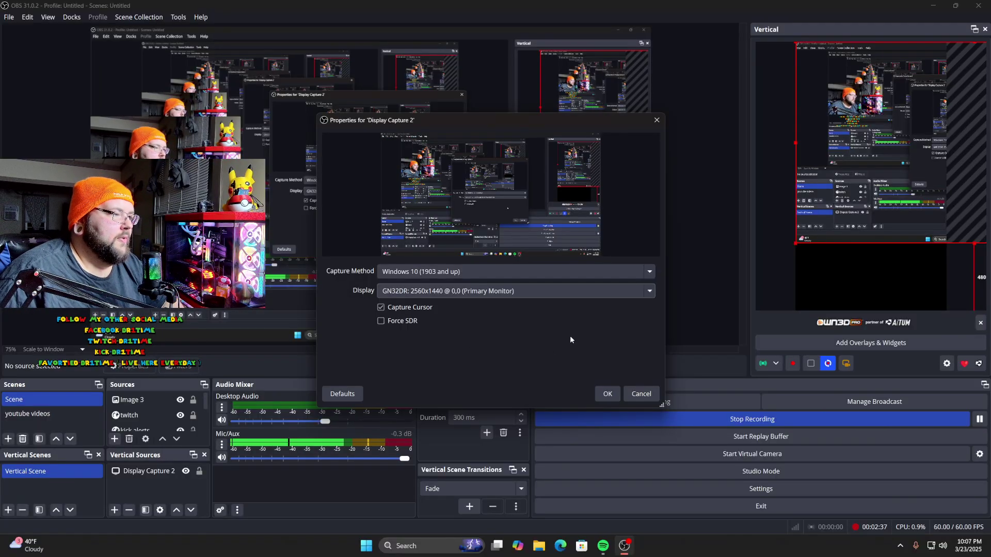
left_click(606, 394)
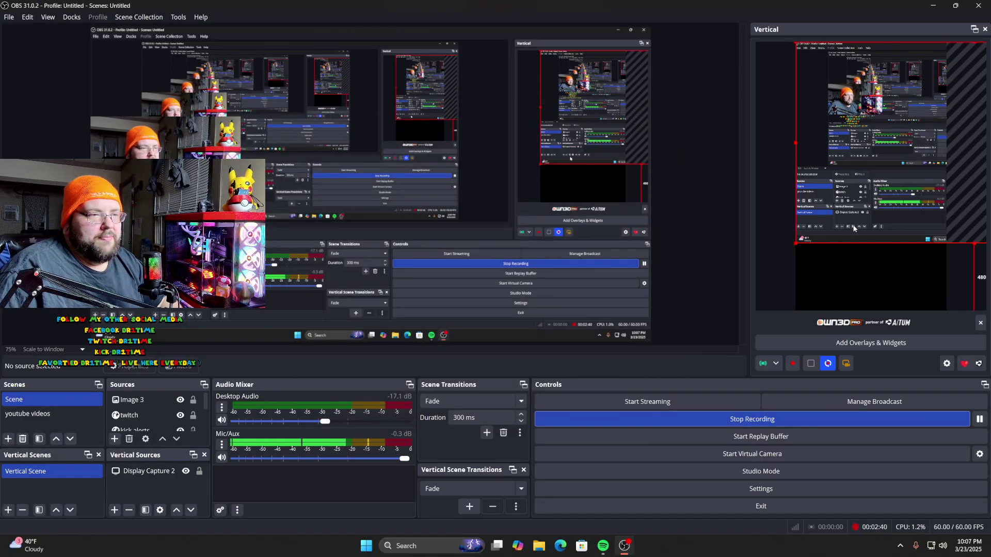
Step: Shrink the display capture and centre it across the top of the vertical canvas, about 1211 px above the bottom edge
left_click_drag(794, 244, 758, 183)
left_click_drag(770, 140, 809, 128)
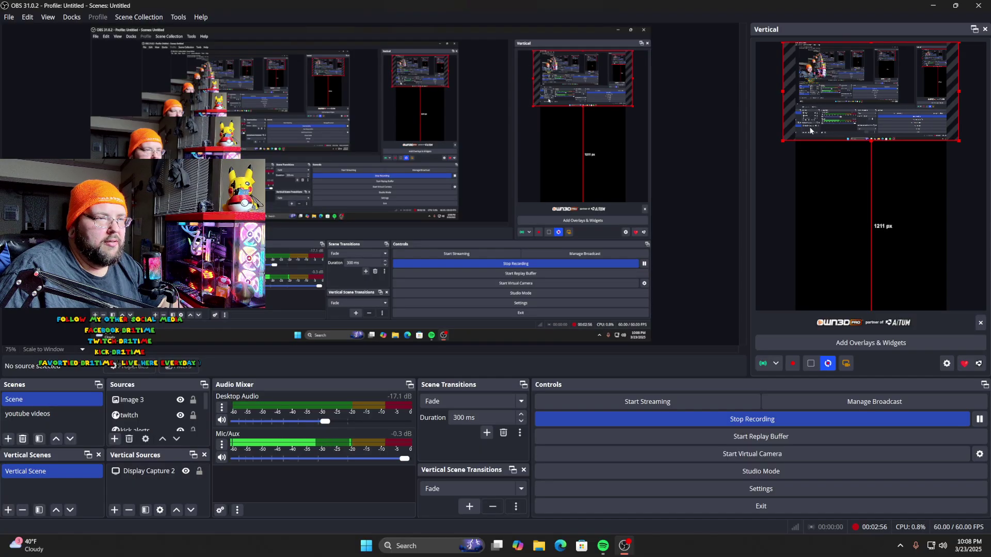
left_click(801, 227)
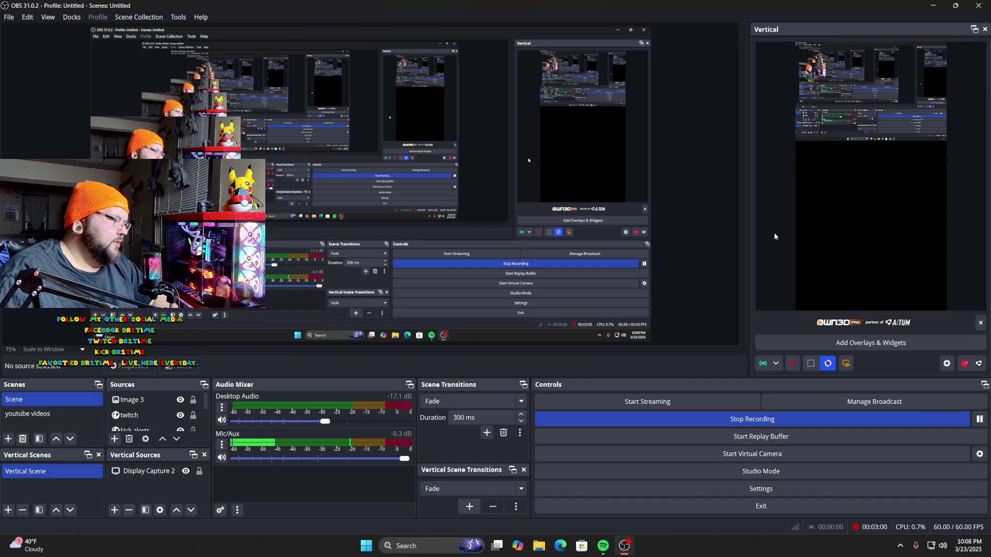
Step: Add a new Video Capture Device source to the Vertical Scene
left_click(114, 511)
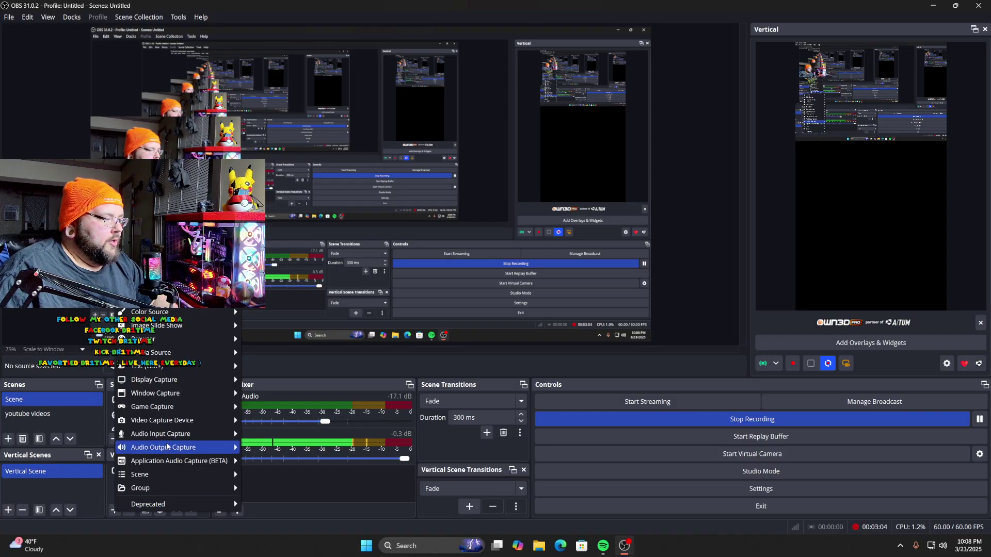
mouse_move(167, 446)
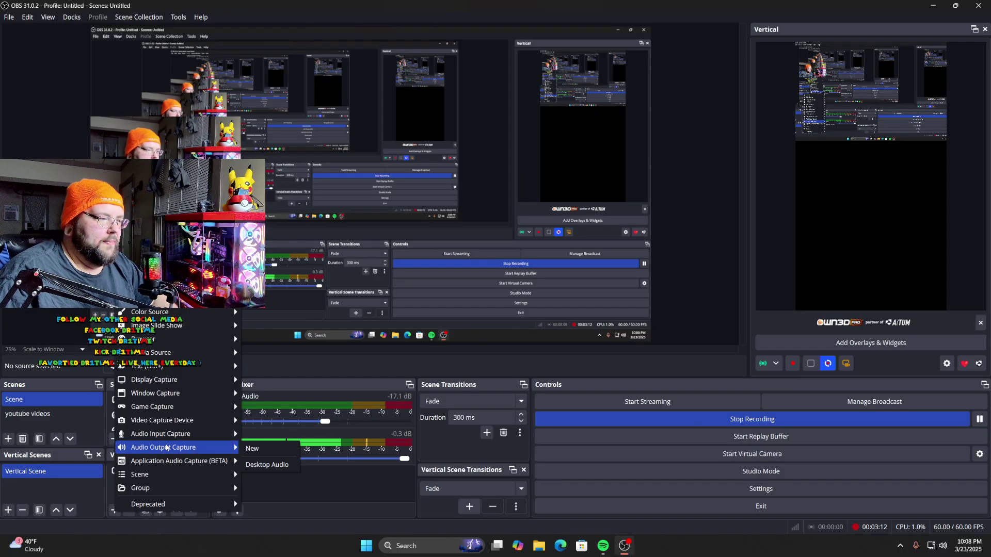
mouse_move(159, 424)
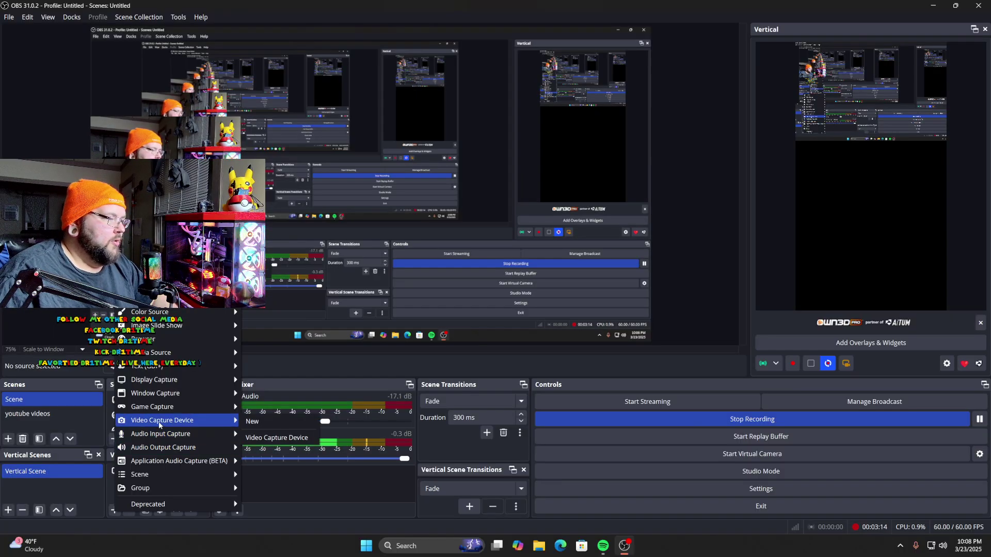
left_click(255, 420)
key("Return")
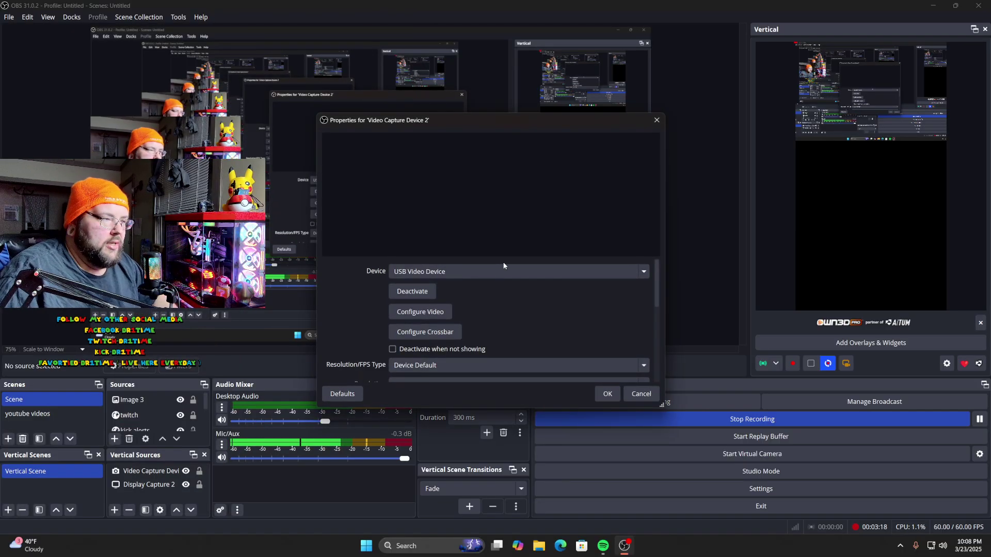
Step: Configure the USB Video Device camera source with a custom 1920x1080 resolution at 30 FPS and accept the properties
left_click(501, 275)
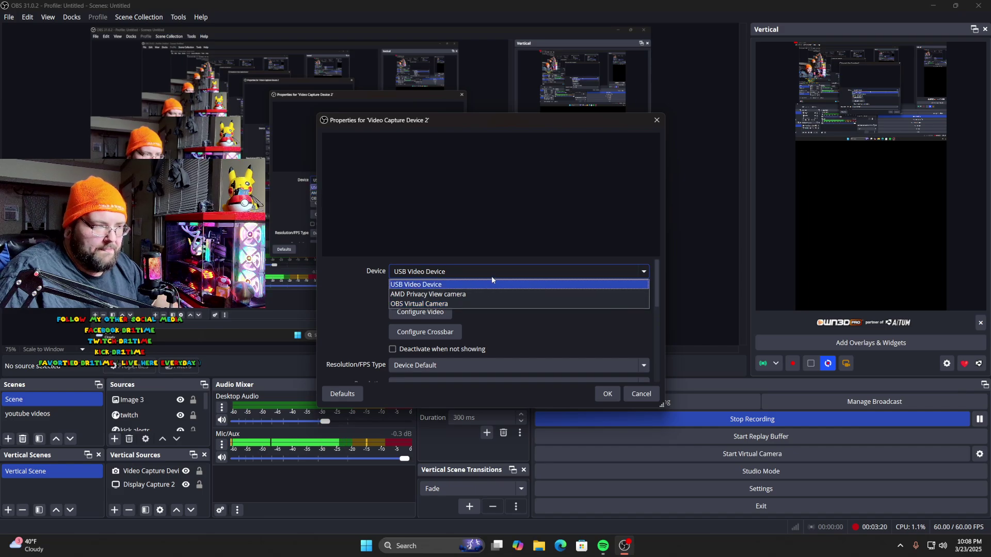
left_click(491, 276)
left_click(453, 365)
left_click(453, 379)
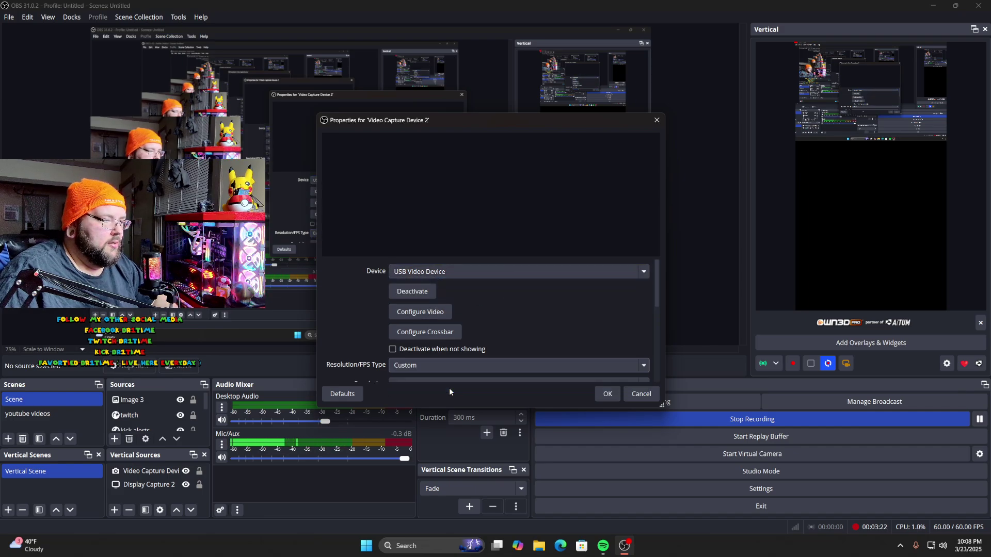
scroll(484, 349, "down", 1)
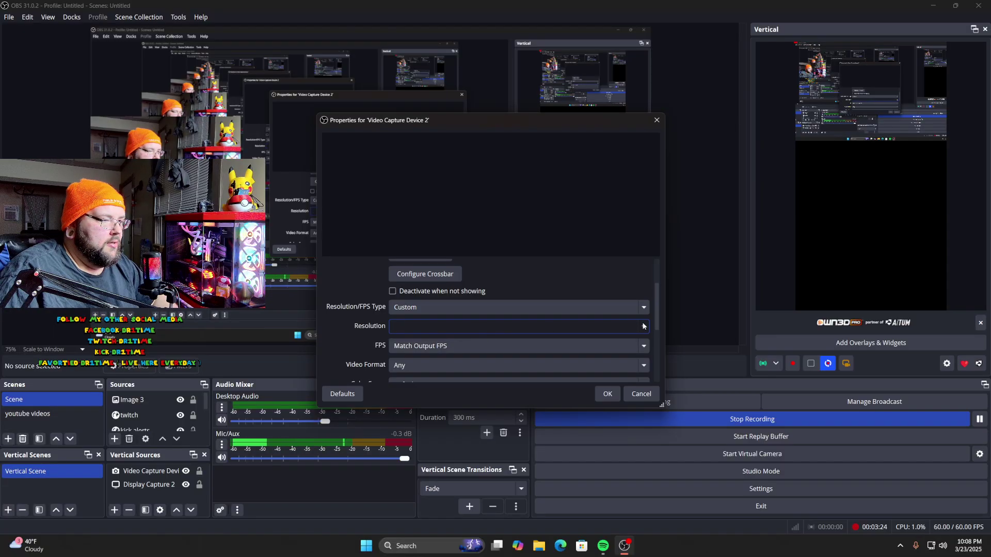
left_click(562, 326)
left_click(586, 340)
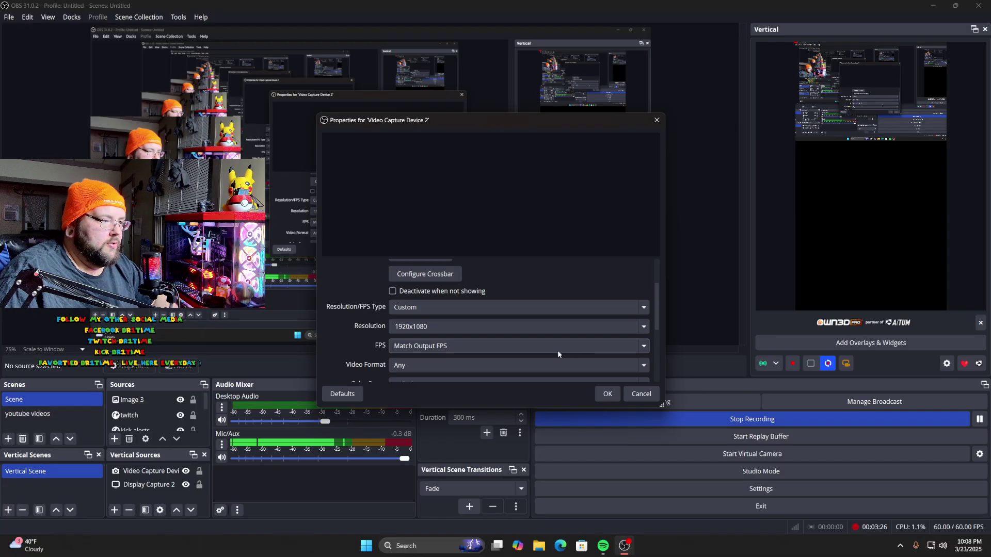
left_click(485, 344)
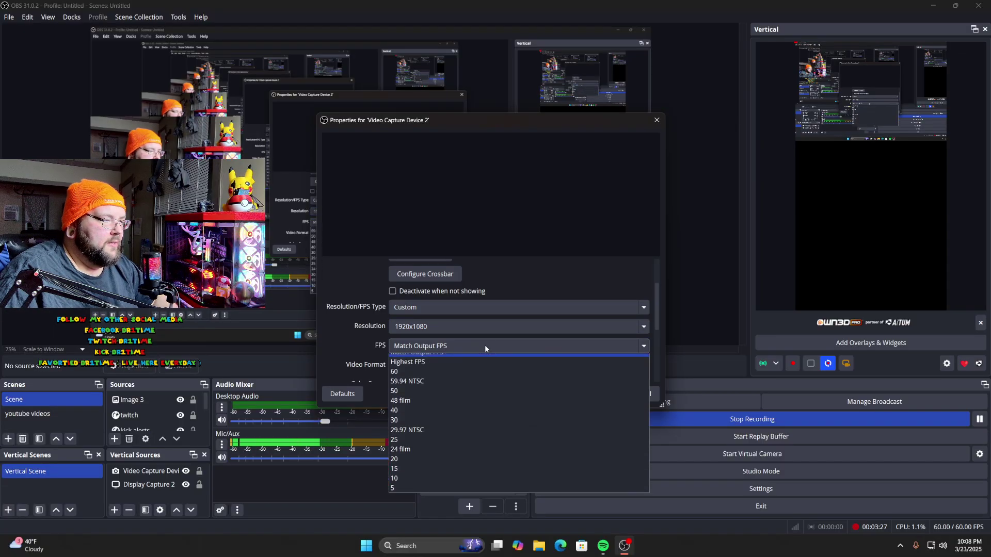
left_click(455, 434)
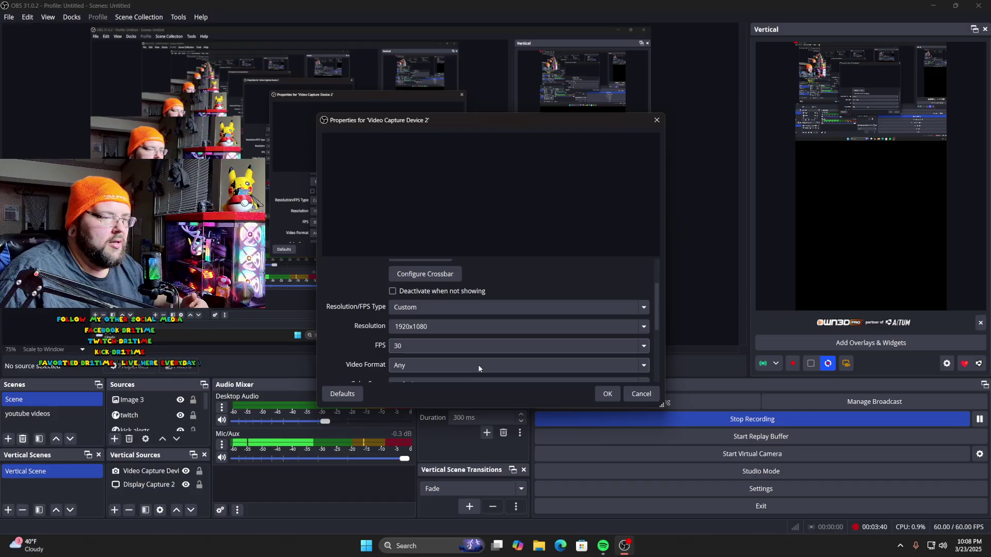
left_click(607, 394)
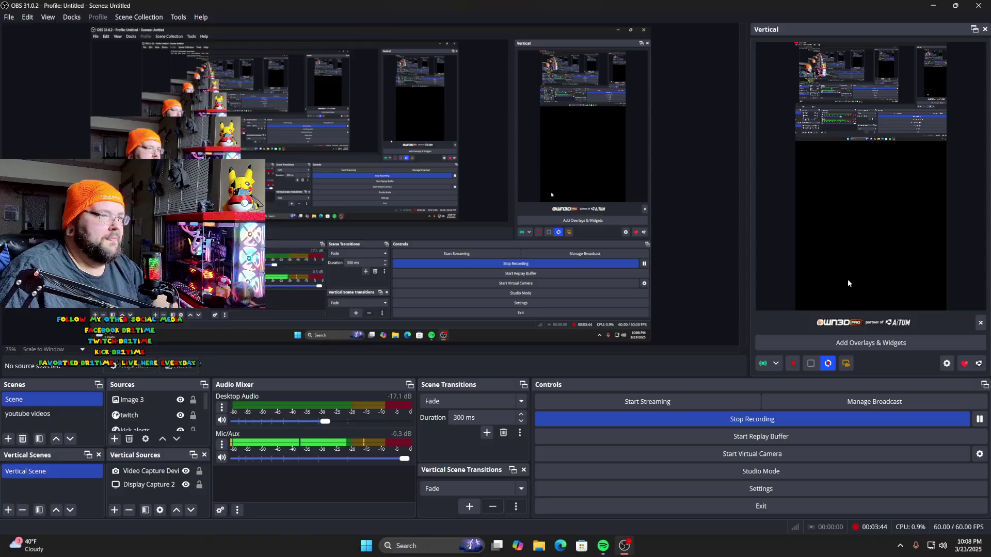
Step: Remove both the video capture device and display capture sources from the Vertical Scene
left_click(163, 485)
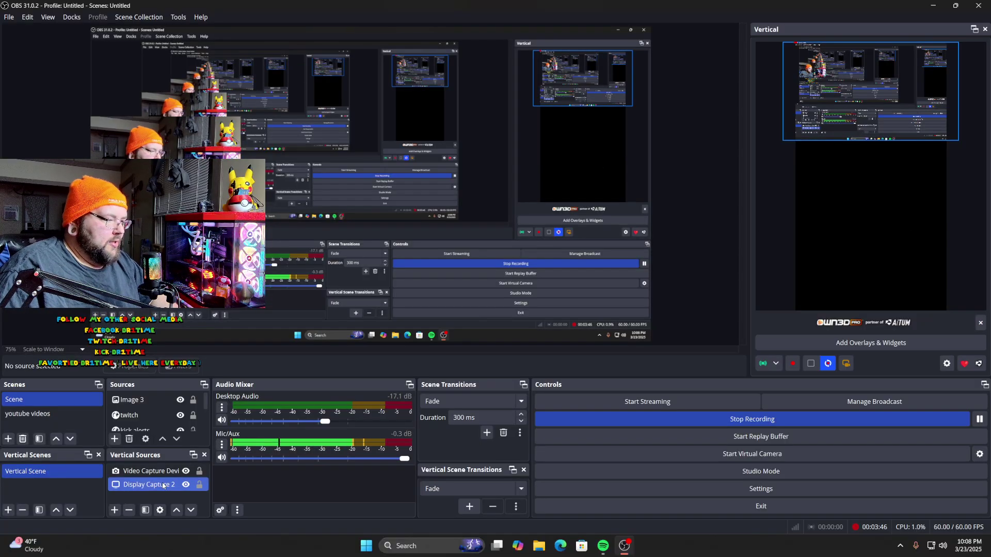
right_click(165, 488)
left_click(158, 487)
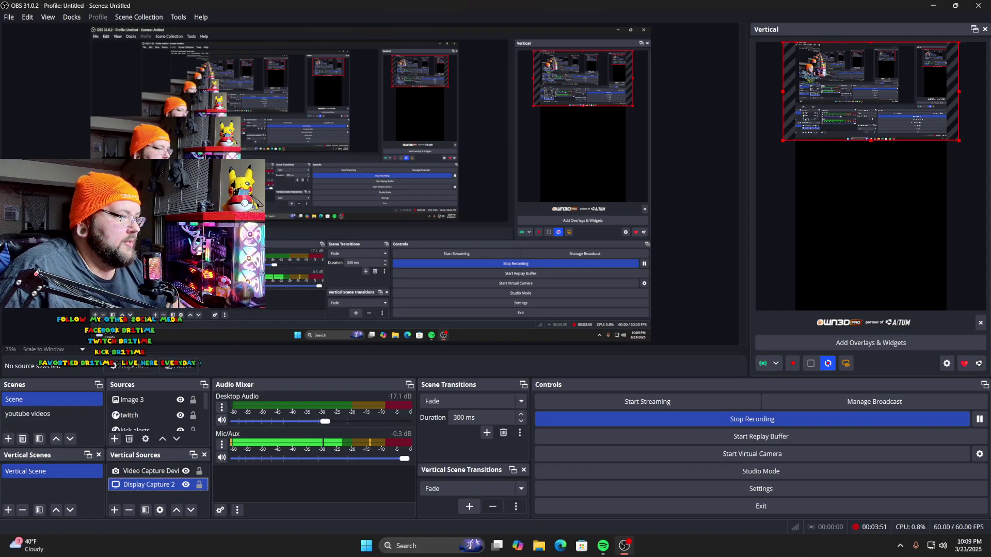
key("Delete")
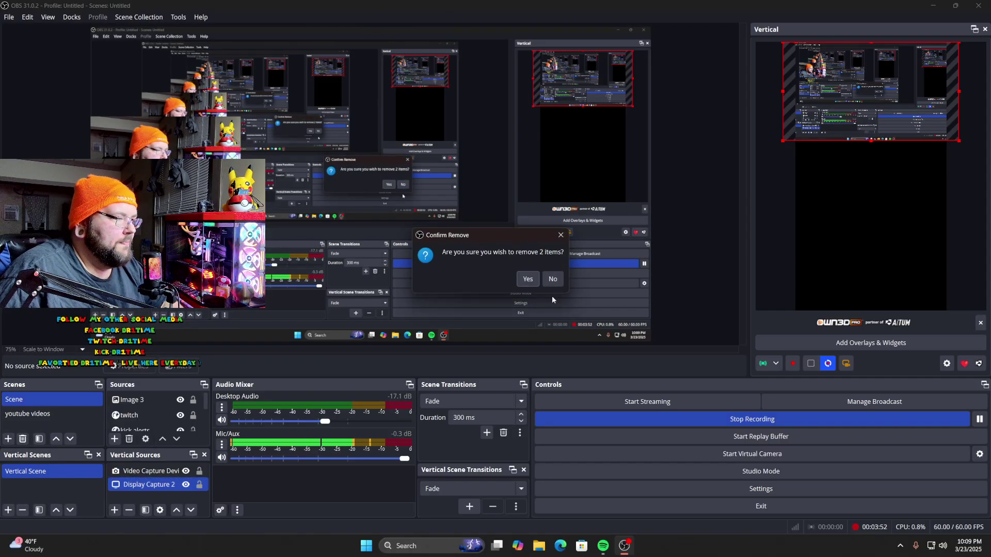
left_click(528, 279)
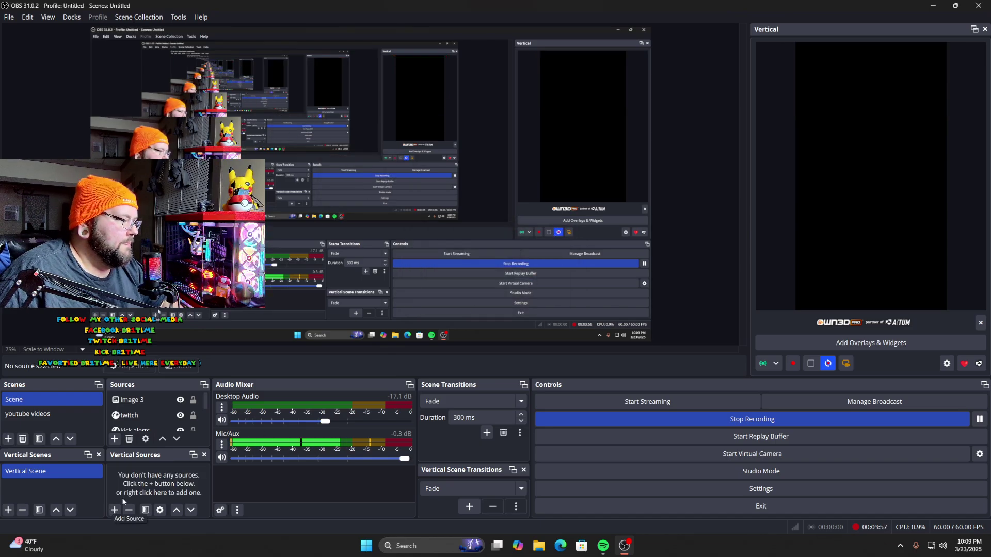
Step: Add the existing Video Capture Device source to the Vertical Scene
left_click(115, 510)
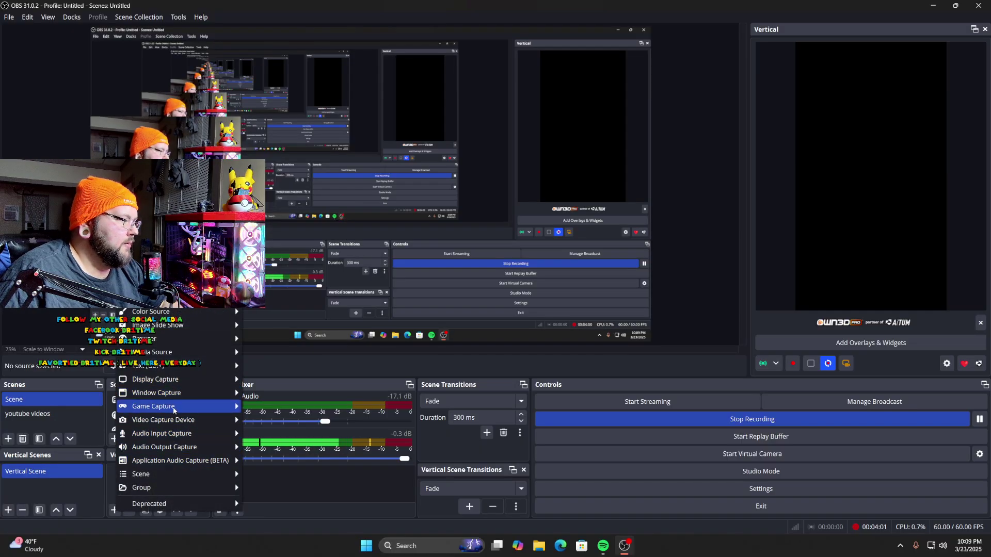
mouse_move(175, 433)
left_click(280, 438)
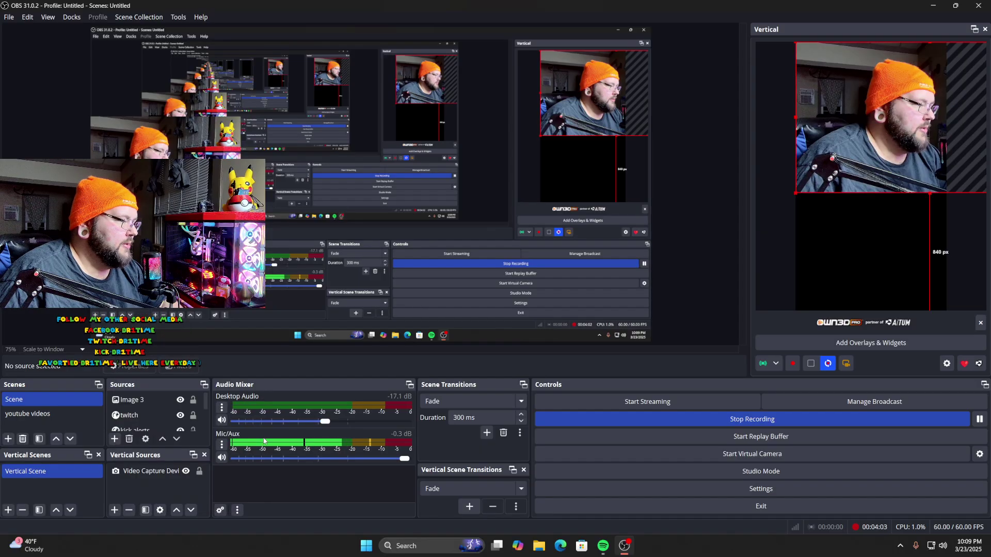
Step: Shrink the camera to about the canvas width and centre it, about 700 px from the top edge and 570 px from the bottom
left_click_drag(795, 193, 781, 224)
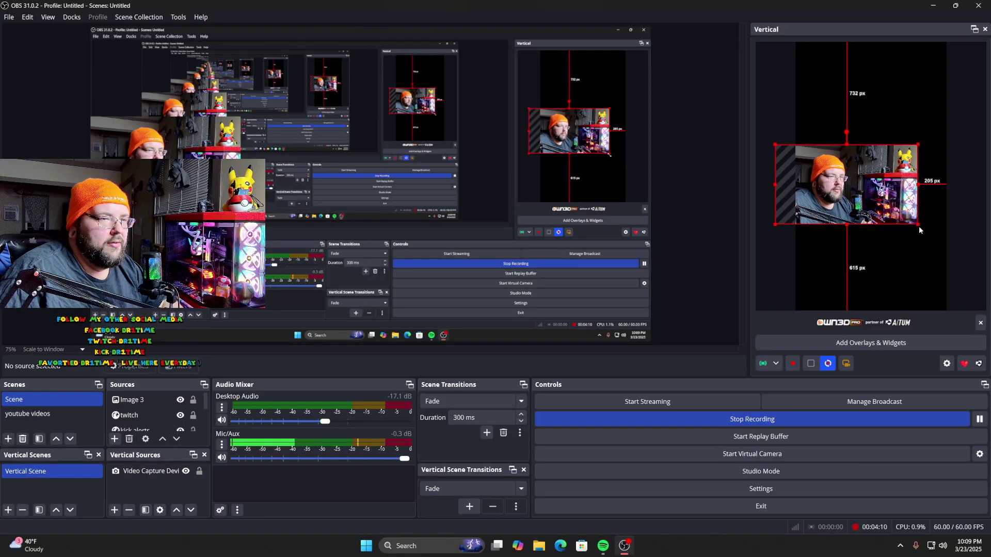
left_click_drag(920, 230, 958, 242)
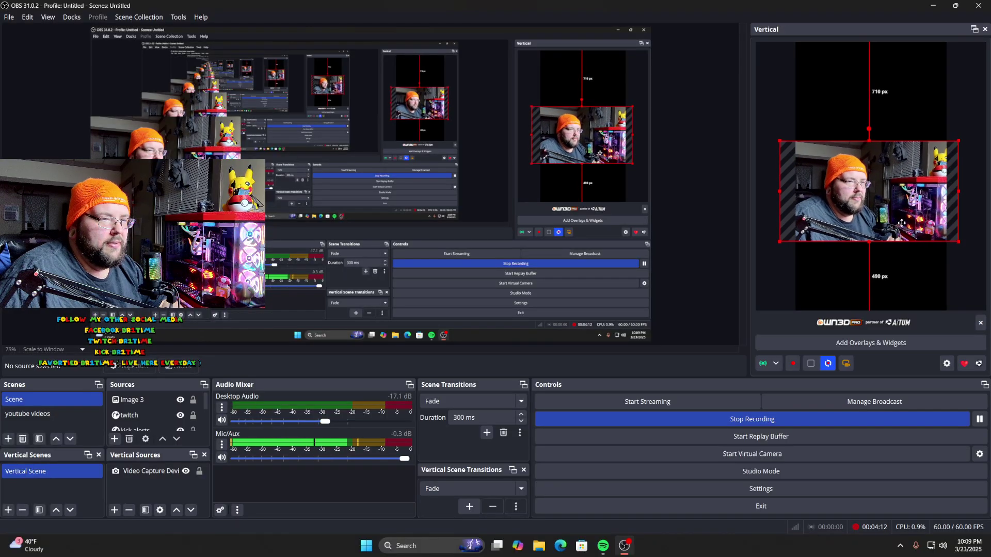
left_click_drag(902, 223, 895, 218)
left_click_drag(774, 235, 815, 220)
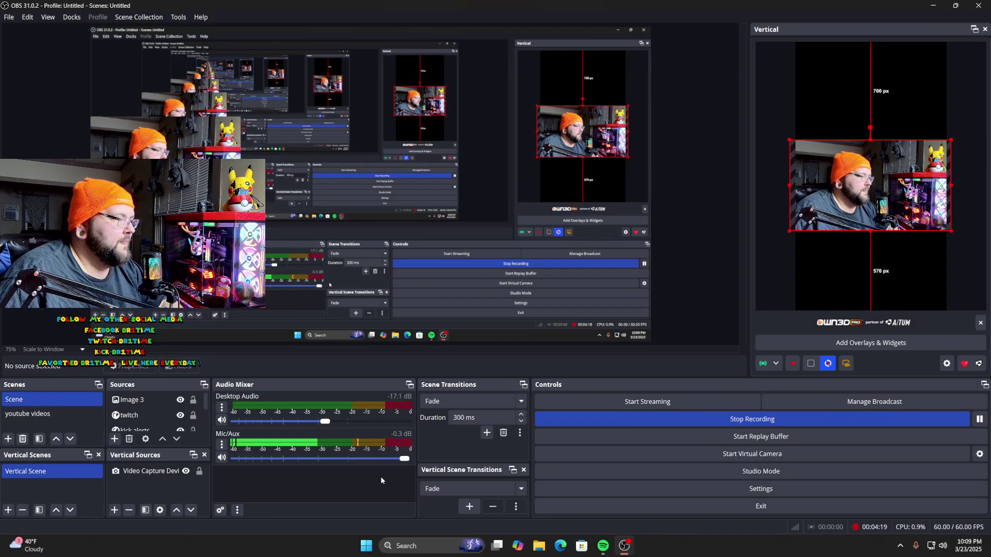
Step: Add the existing Display Capture source to the Vertical Scene and shrink it to fit above the camera
left_click(116, 512)
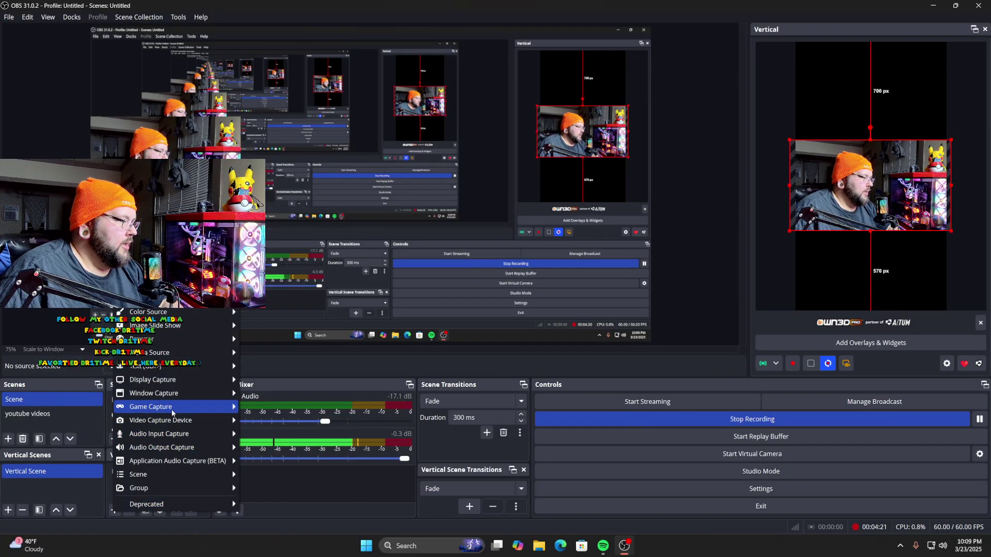
left_click(268, 396)
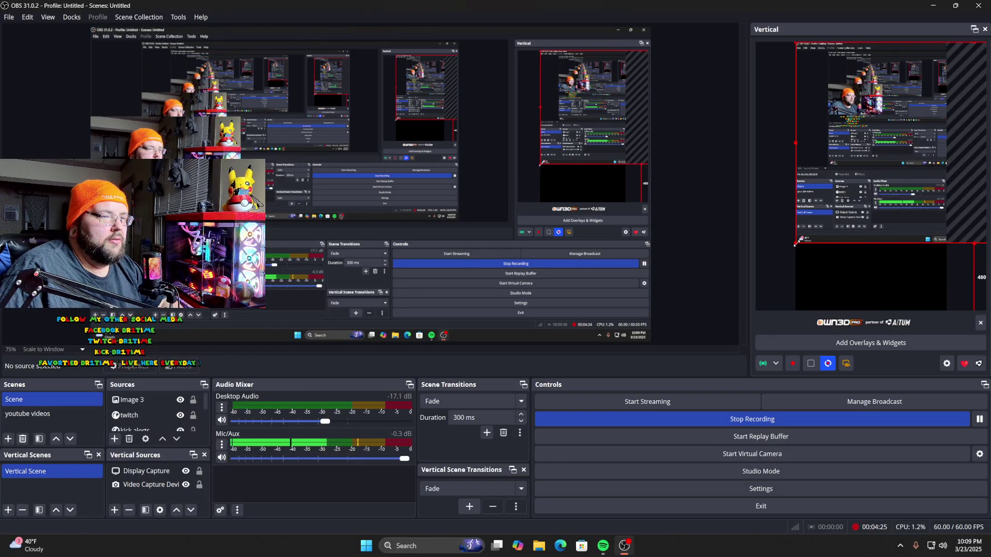
left_click_drag(795, 246, 794, 148)
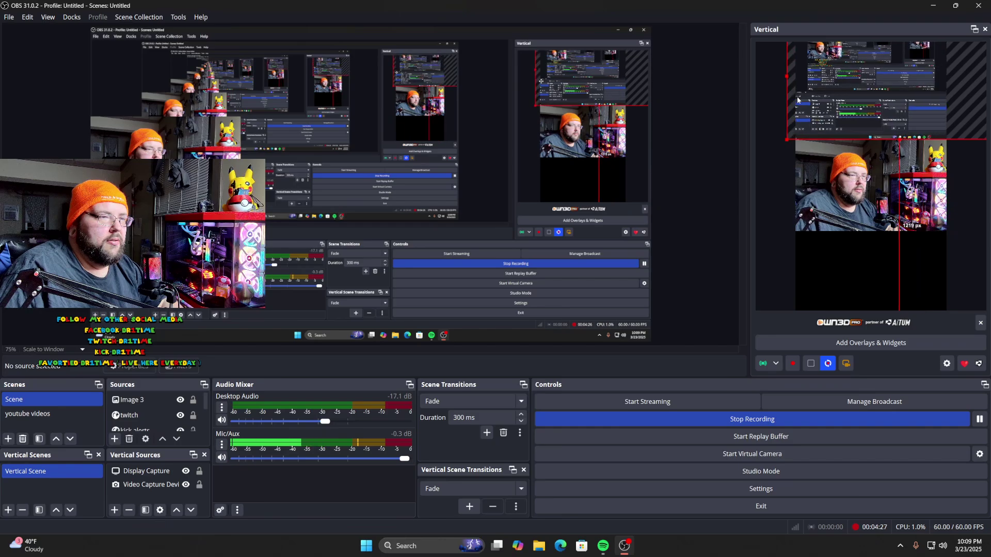
Step: Centre the display capture at the canvas top, about 1222 px above the bottom edge, and place the camera directly beneath it, about 698 px down
left_click_drag(839, 191, 841, 230)
left_click_drag(829, 132, 818, 162)
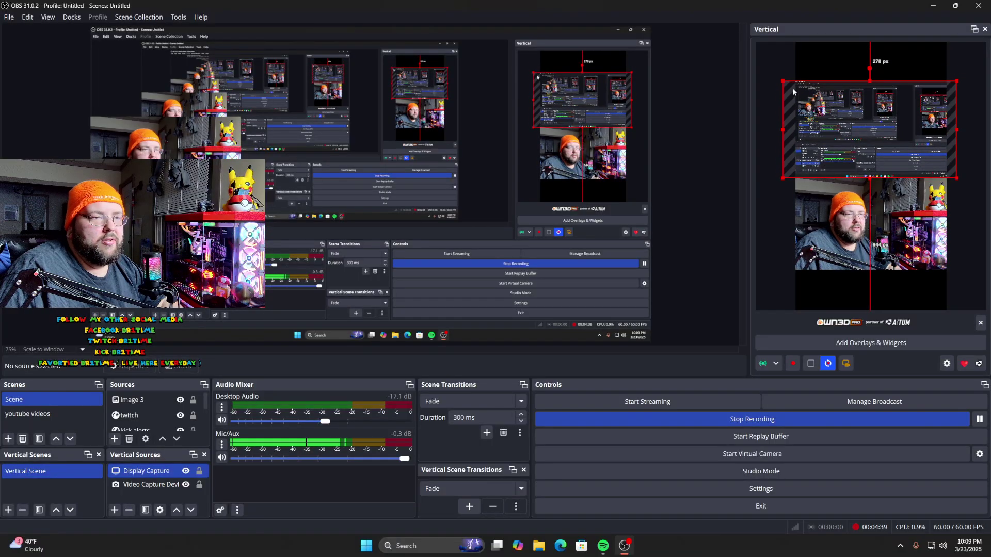
left_click_drag(846, 136, 848, 101)
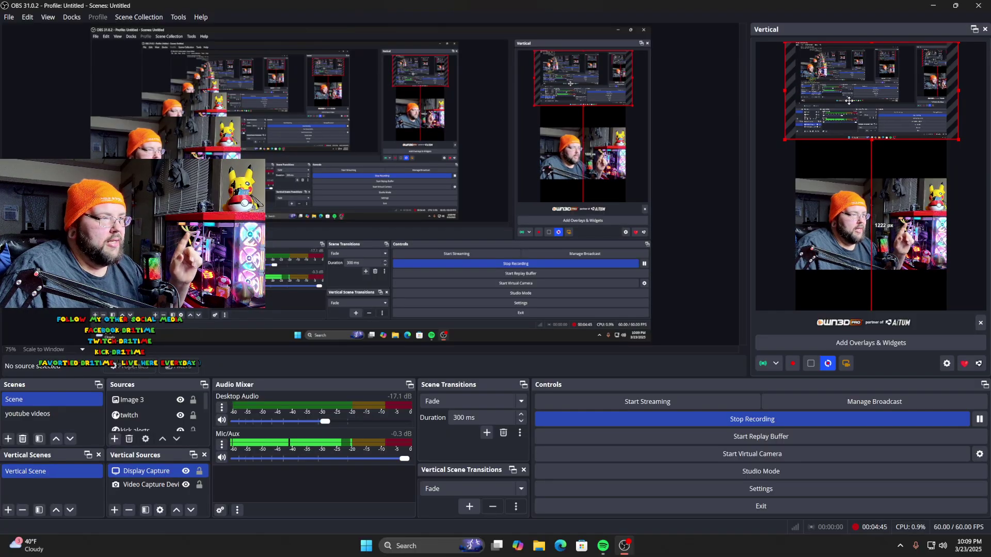
left_click(831, 226)
left_click_drag(831, 208, 832, 180)
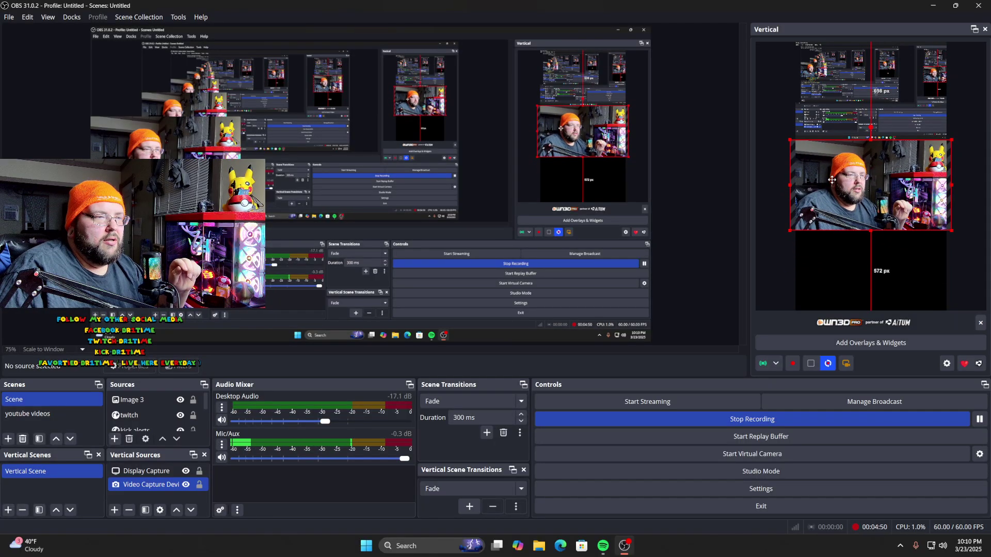
left_click(776, 256)
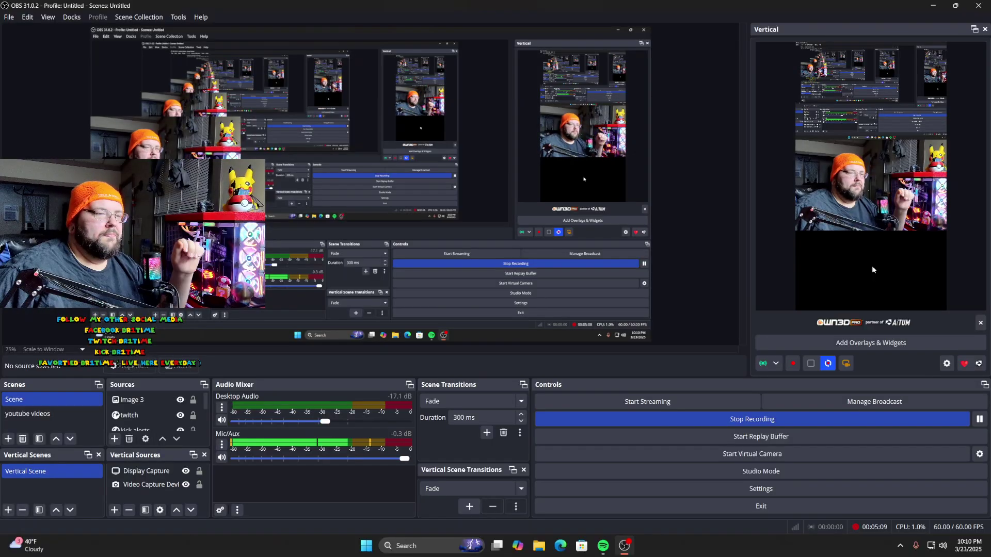
left_click(862, 227)
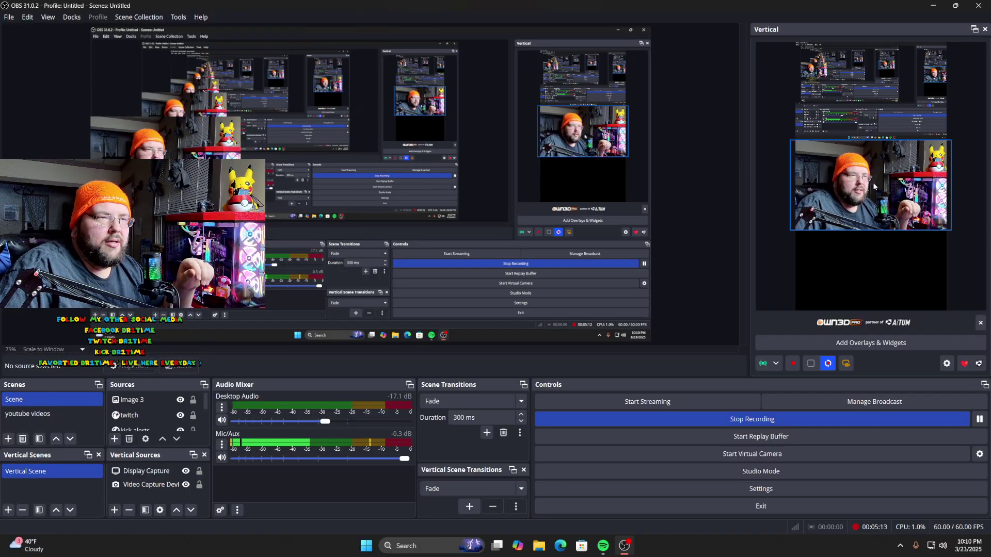
left_click(849, 131)
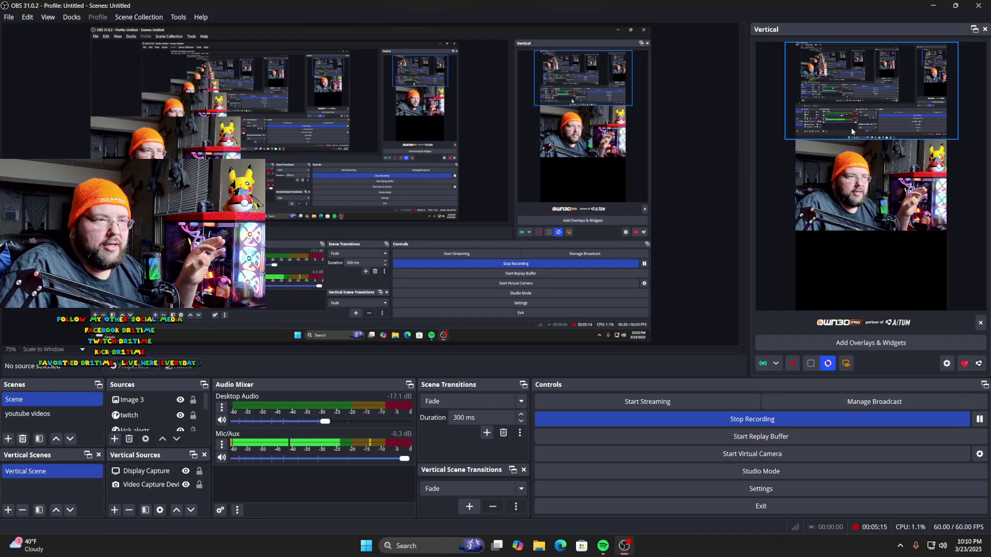
left_click(825, 268)
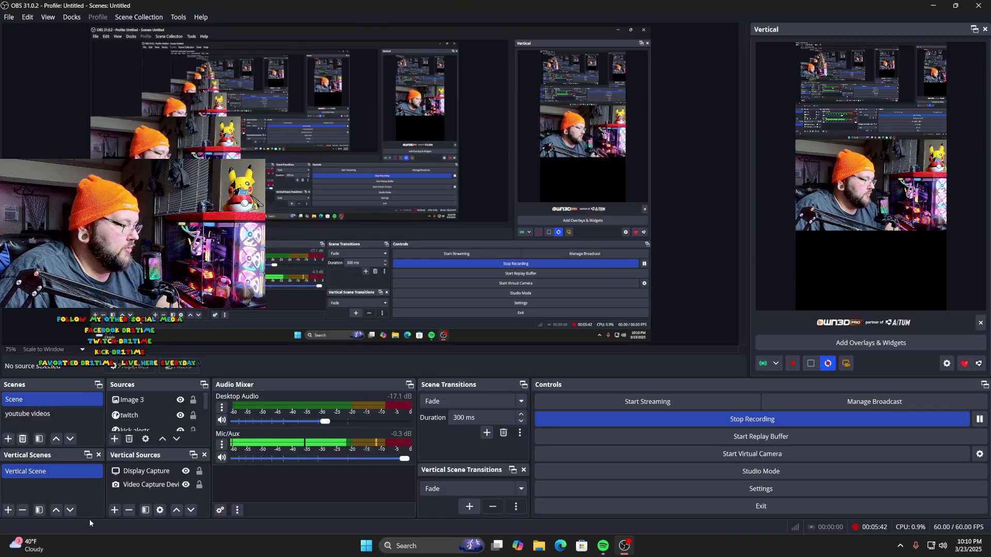
Step: Add a new Image source to the Vertical Scene
left_click(114, 509)
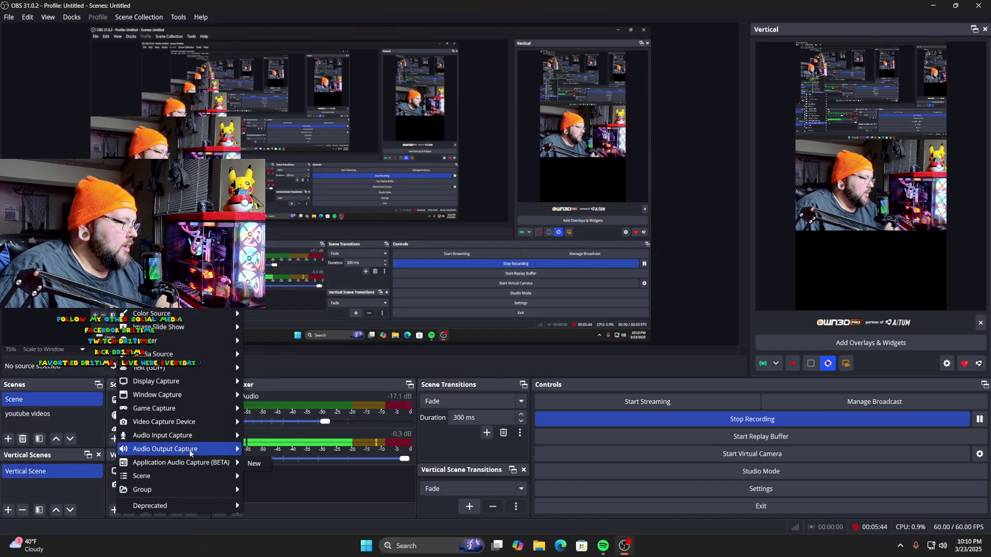
mouse_move(216, 315)
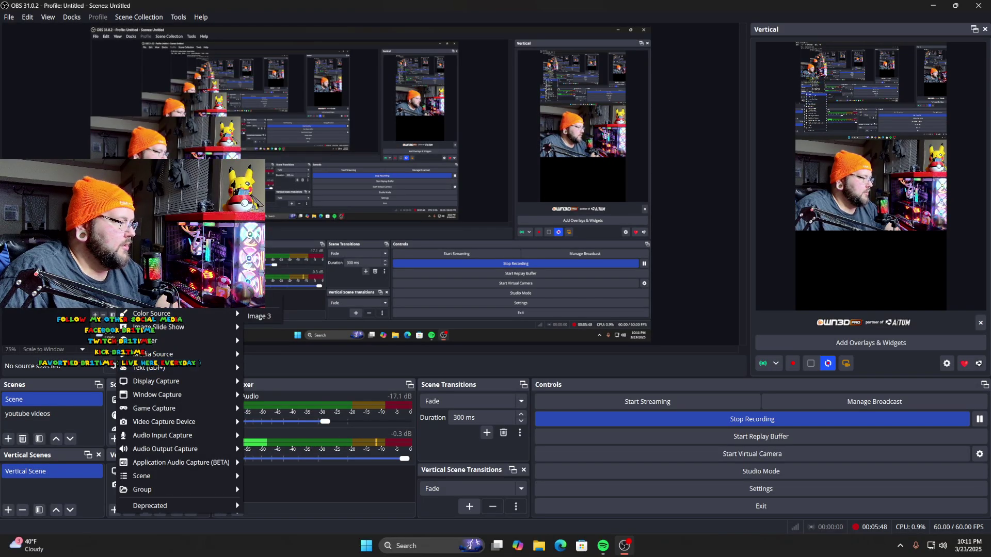
left_click(268, 317)
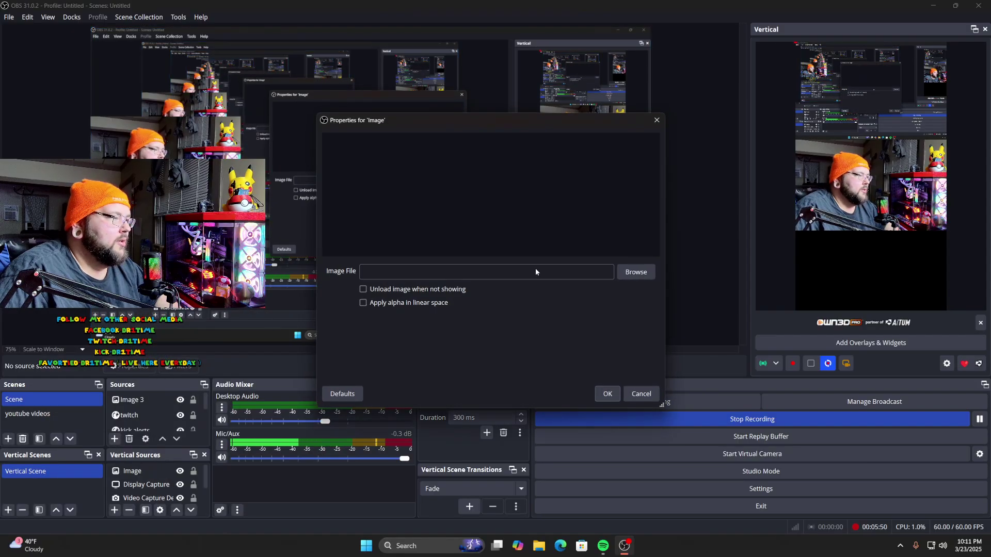
Step: Load the Microchip overlay from the obs stuff folder on the Desktop as the source's image file
left_click(634, 271)
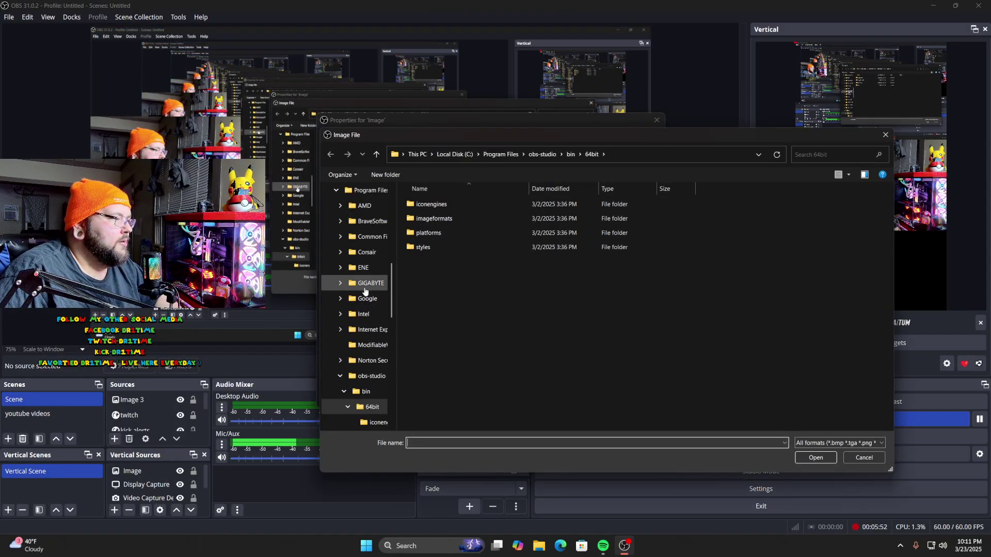
scroll(361, 305, "up", 10)
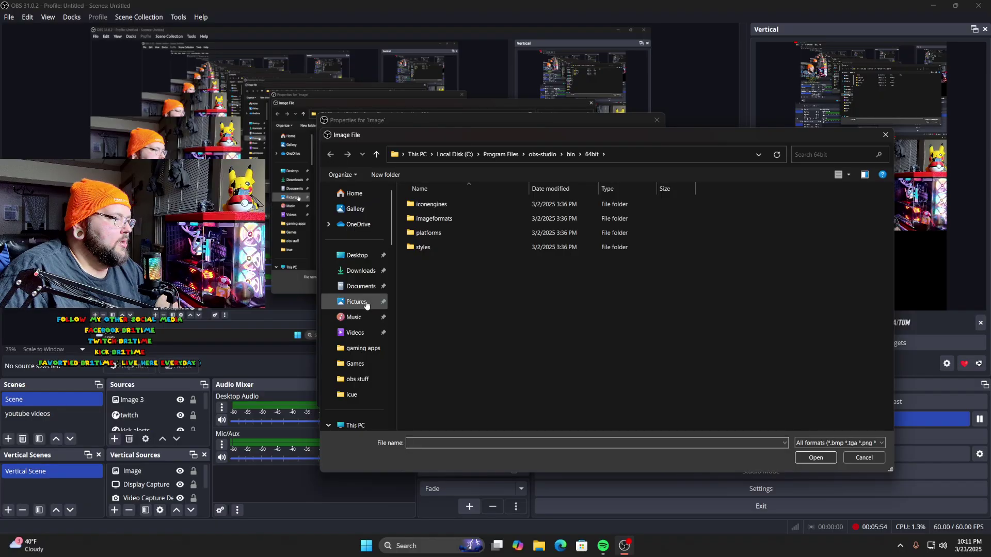
left_click(357, 378)
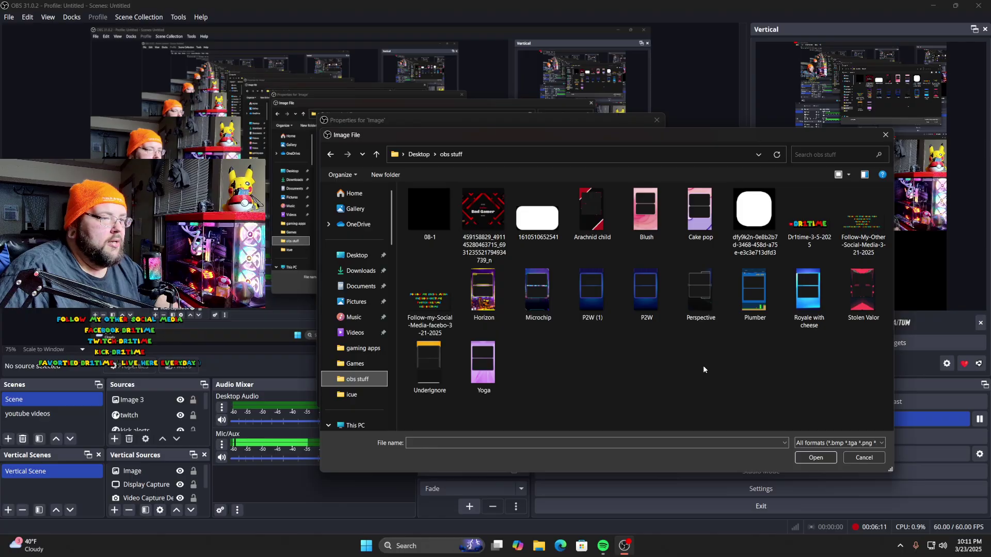
left_click(761, 301)
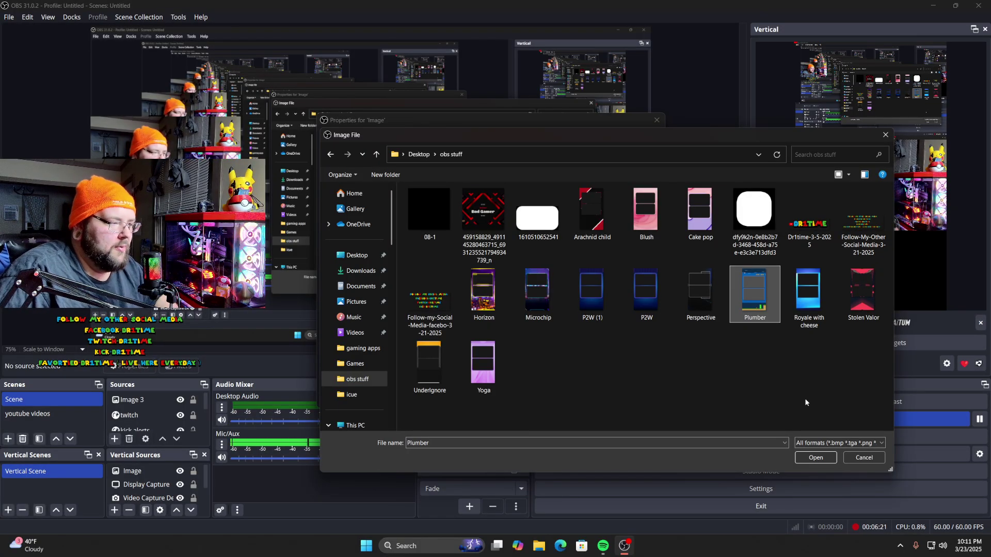
left_click(537, 290)
left_click(816, 458)
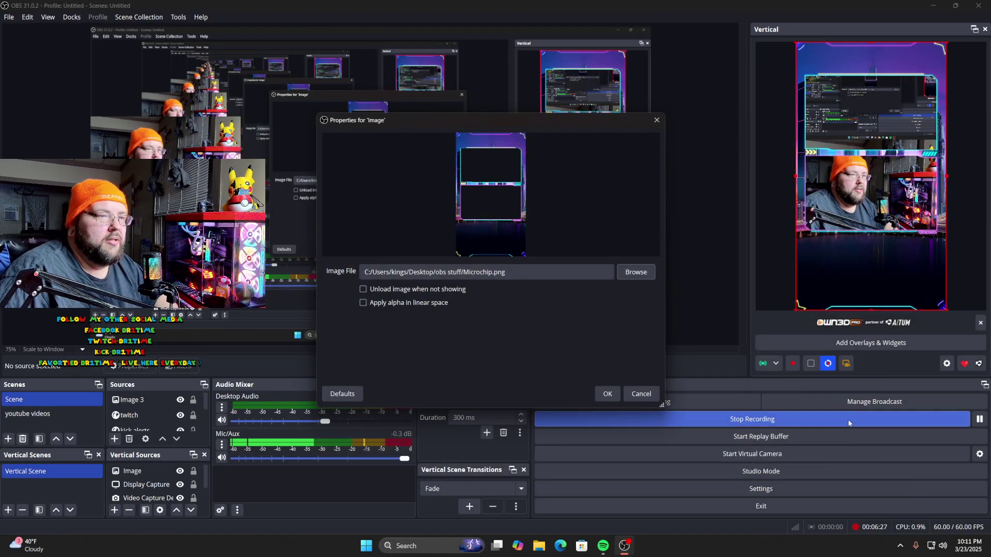
left_click(868, 201)
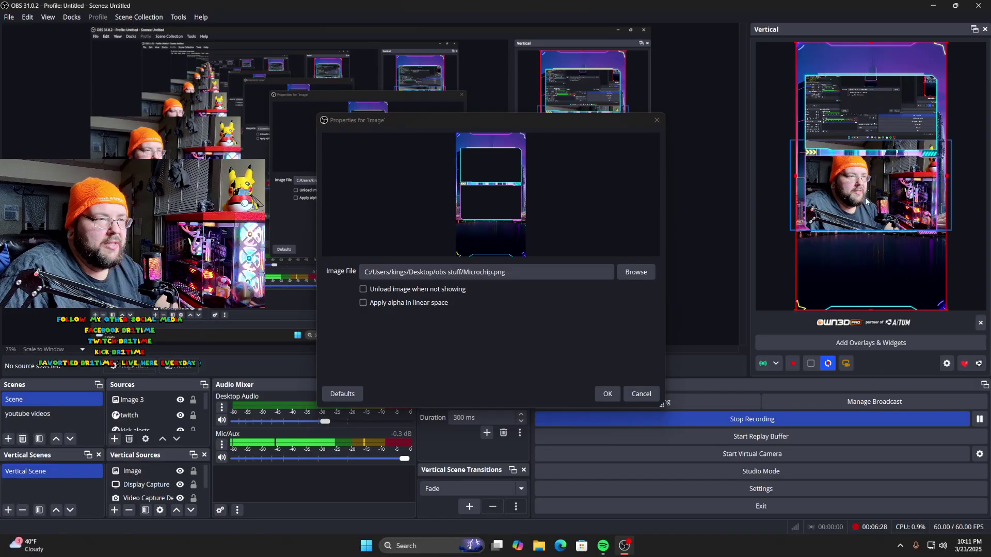
Step: Shrink the camera source and position it inside the overlay's lower frame
left_click(792, 150)
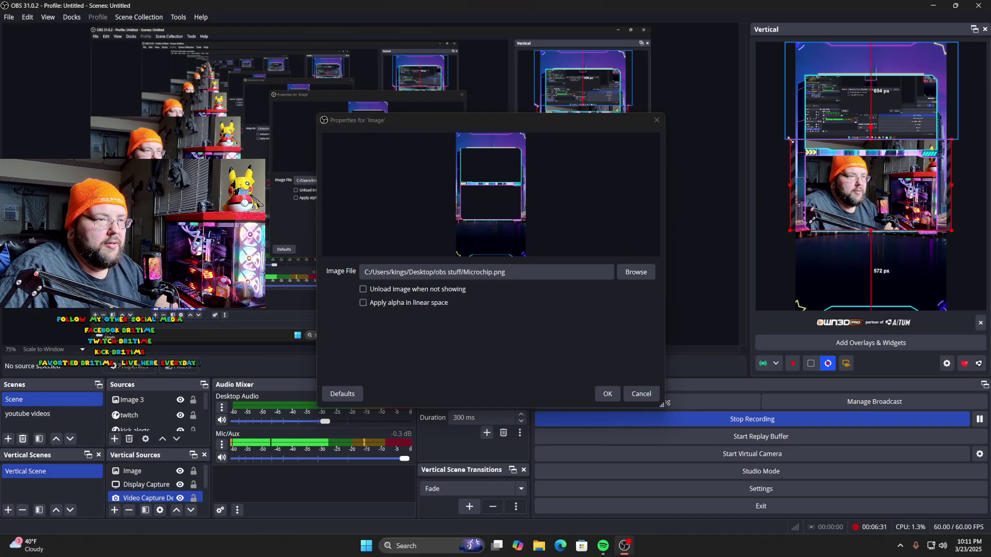
left_click_drag(790, 140, 833, 175)
left_click(829, 99)
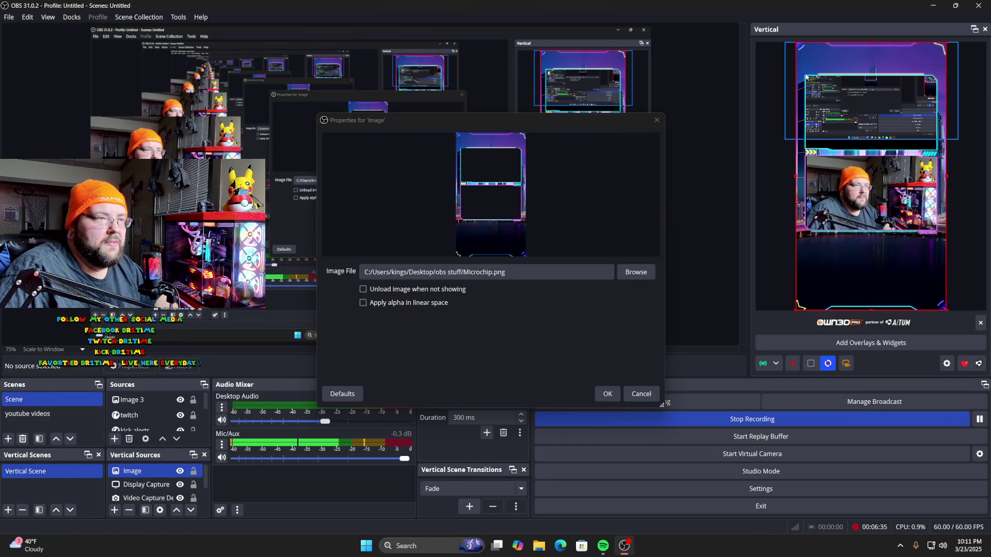
Step: Fit the display capture inside the overlay's upper frame, about 248 px below the canvas top with side gaps of about 73 and 71 px
left_click(828, 97)
left_click_drag(801, 56, 840, 76)
left_click_drag(917, 120, 936, 151)
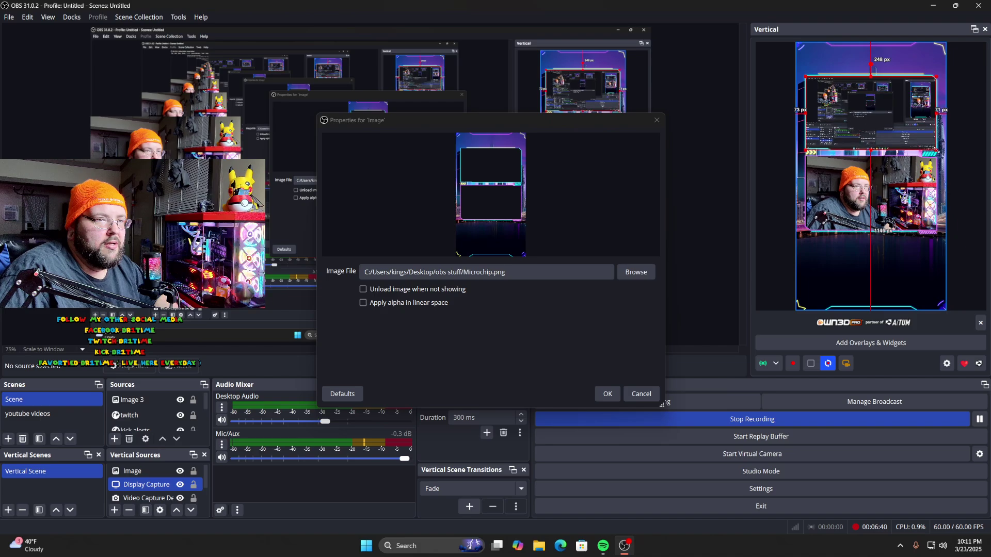
left_click(951, 185)
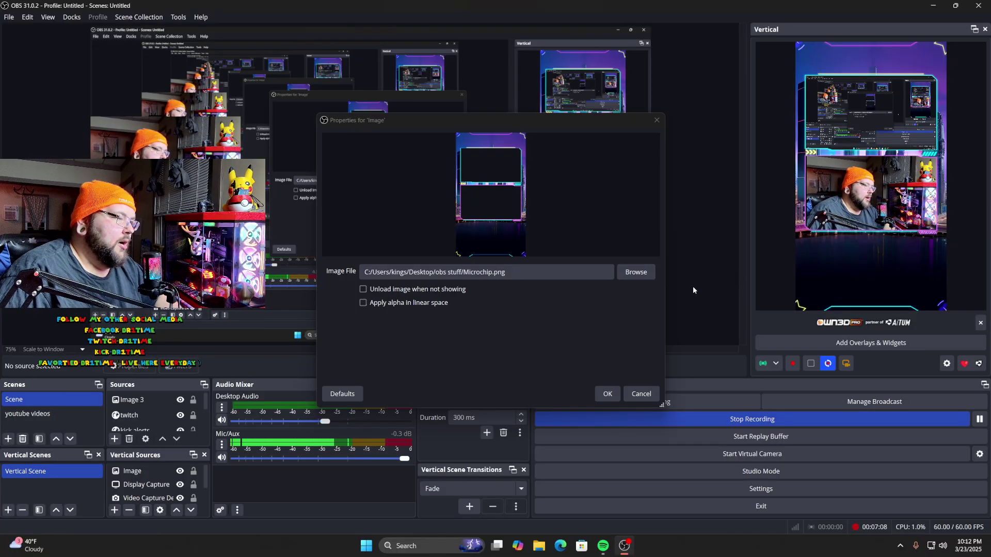
Step: Discard the overlay image file selection and enlarge the display capture to fill the canvas width at the very top
left_click(641, 394)
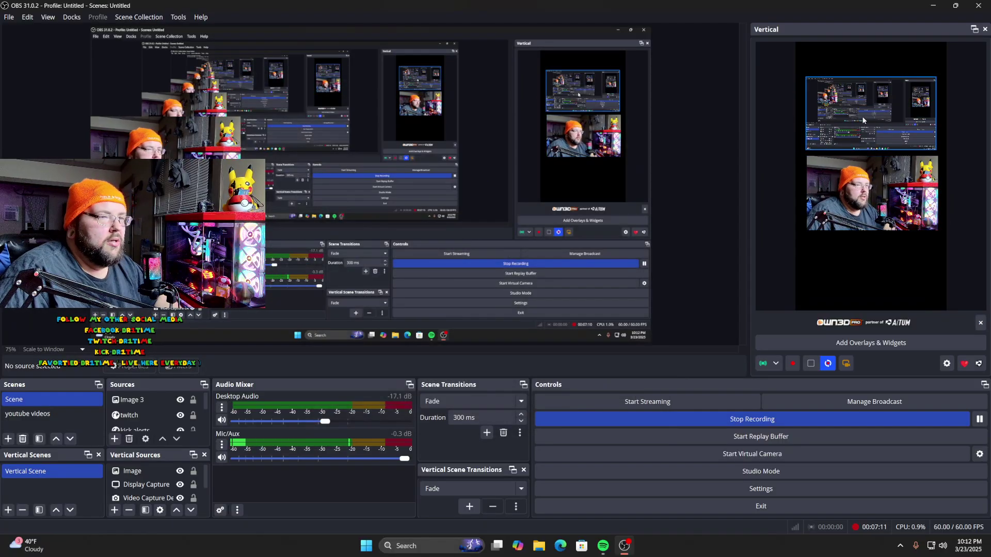
left_click(888, 122)
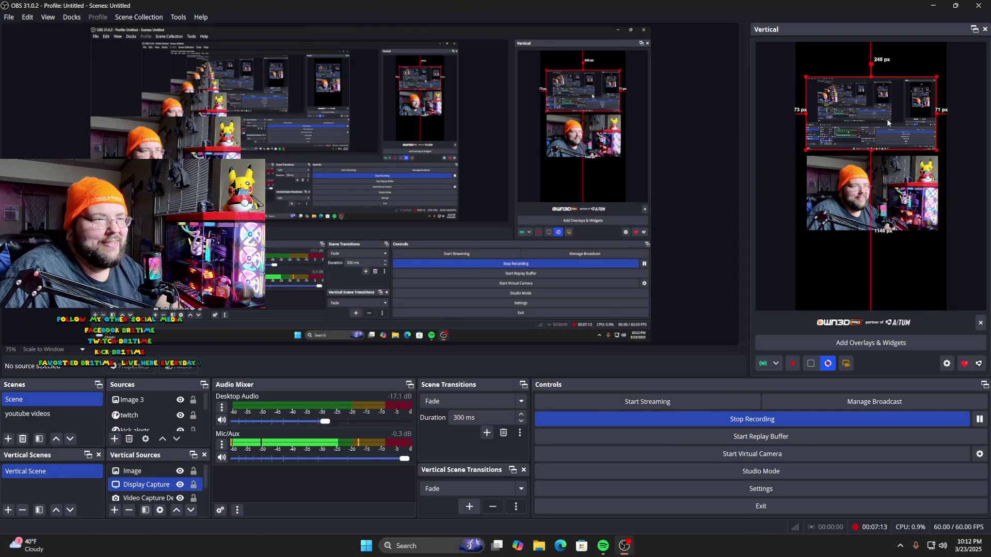
left_click_drag(805, 77, 843, 73)
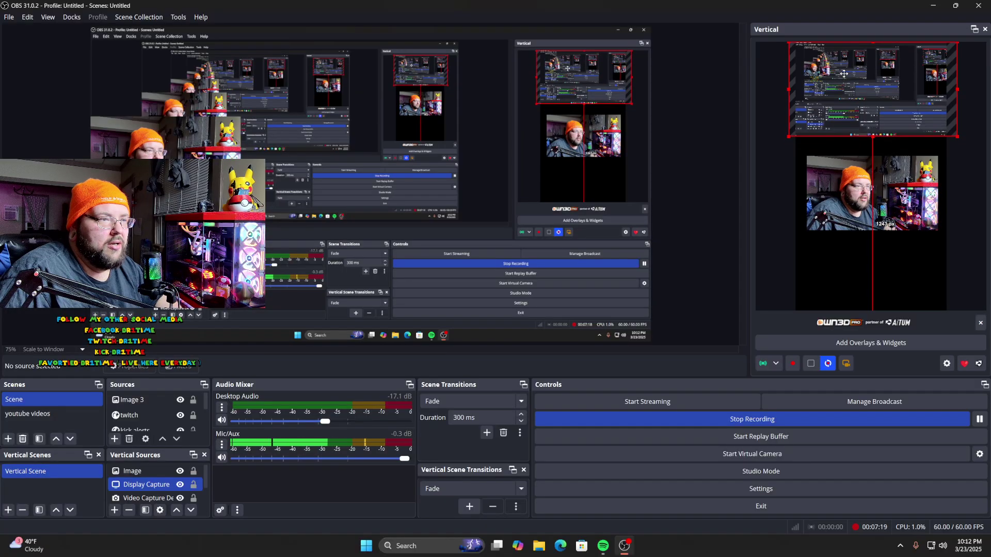
Step: Enlarge the camera source to fill the canvas width and centre it directly beneath the display capture, about 677 px below the canvas top
left_click(831, 177)
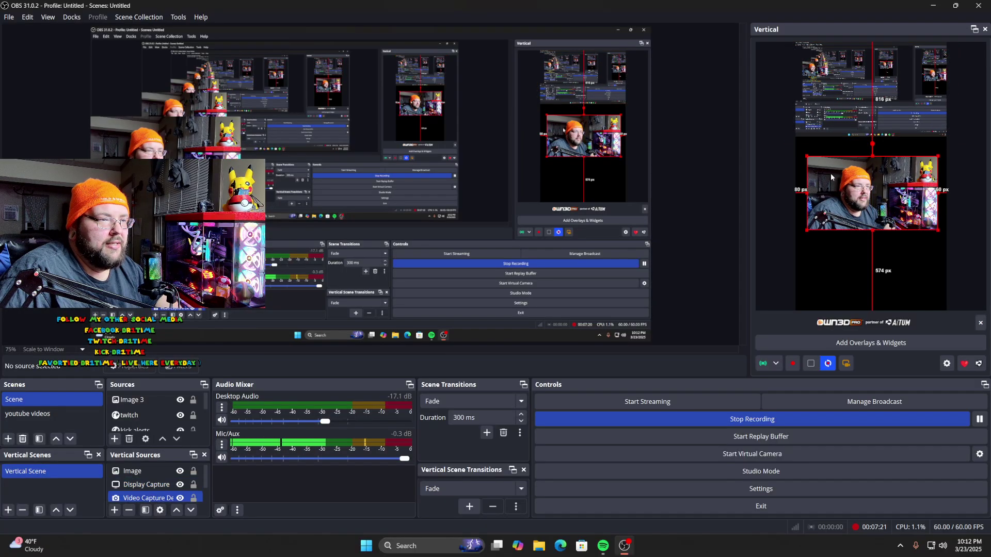
left_click_drag(805, 156, 775, 139)
left_click_drag(819, 174, 834, 171)
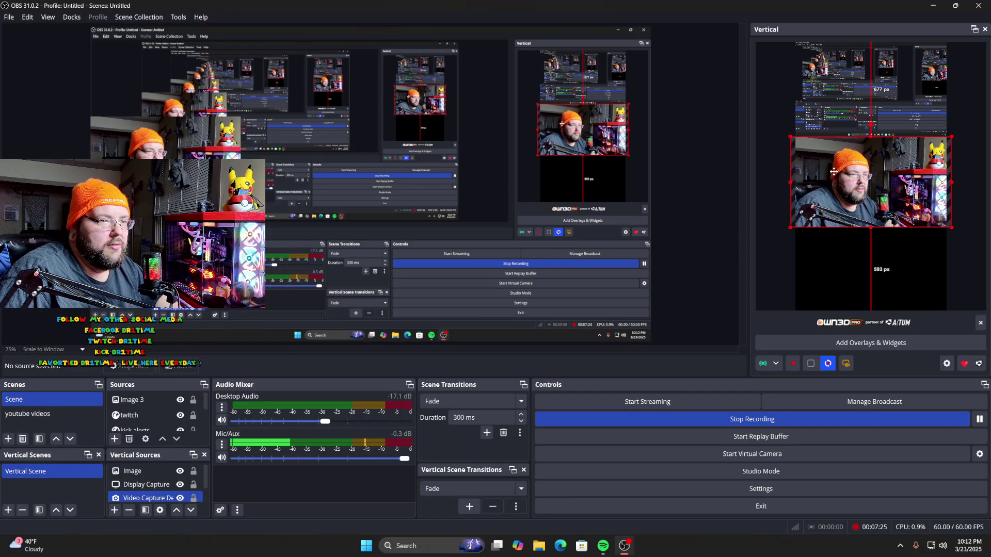
left_click(819, 282)
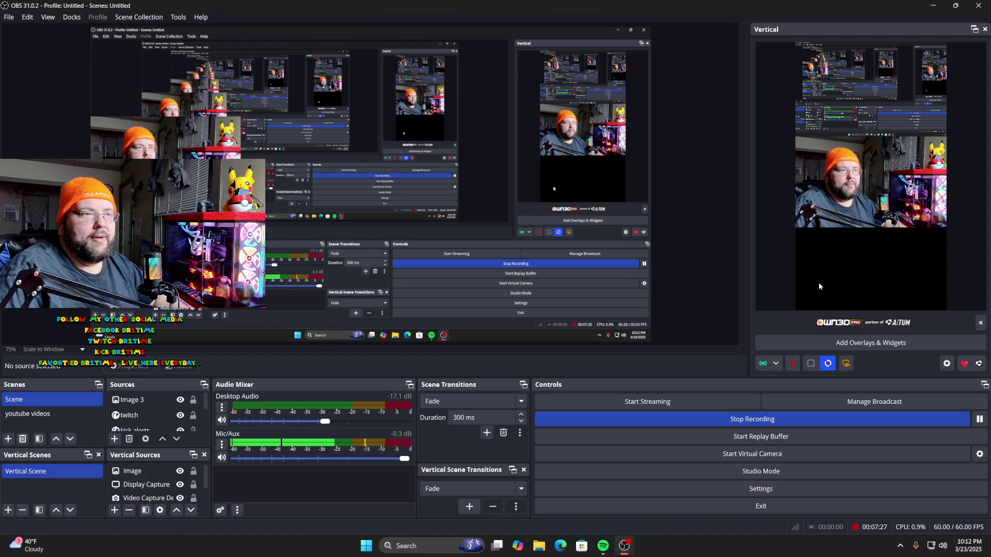